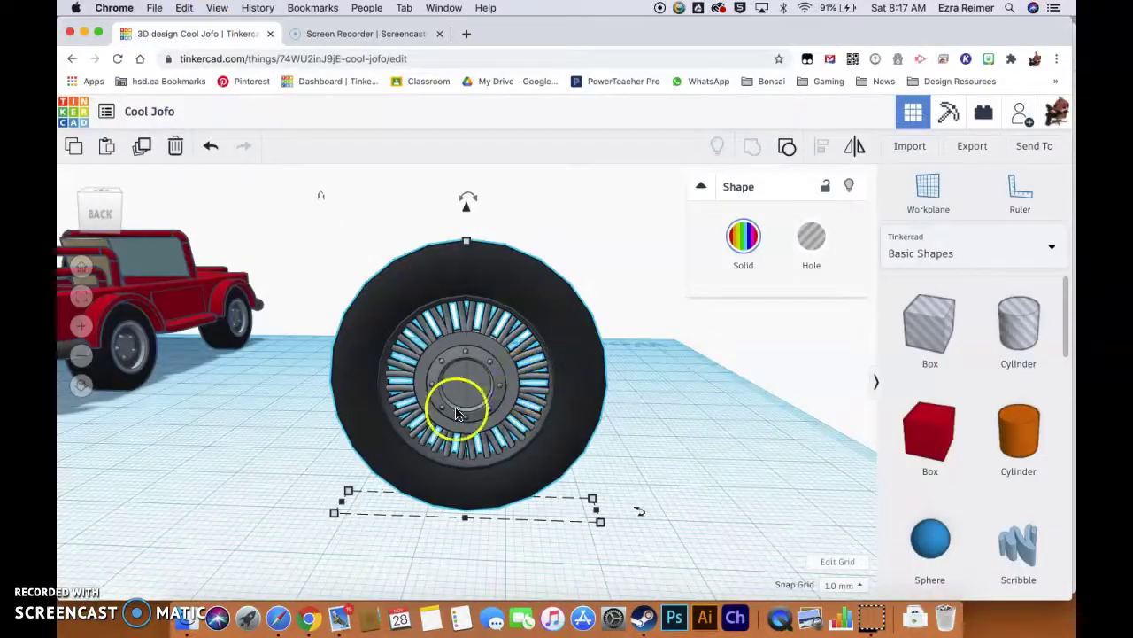
Zoom and orbit around the car wheel to inspect its central hub and tire.
scroll(382, 470, down, 5)
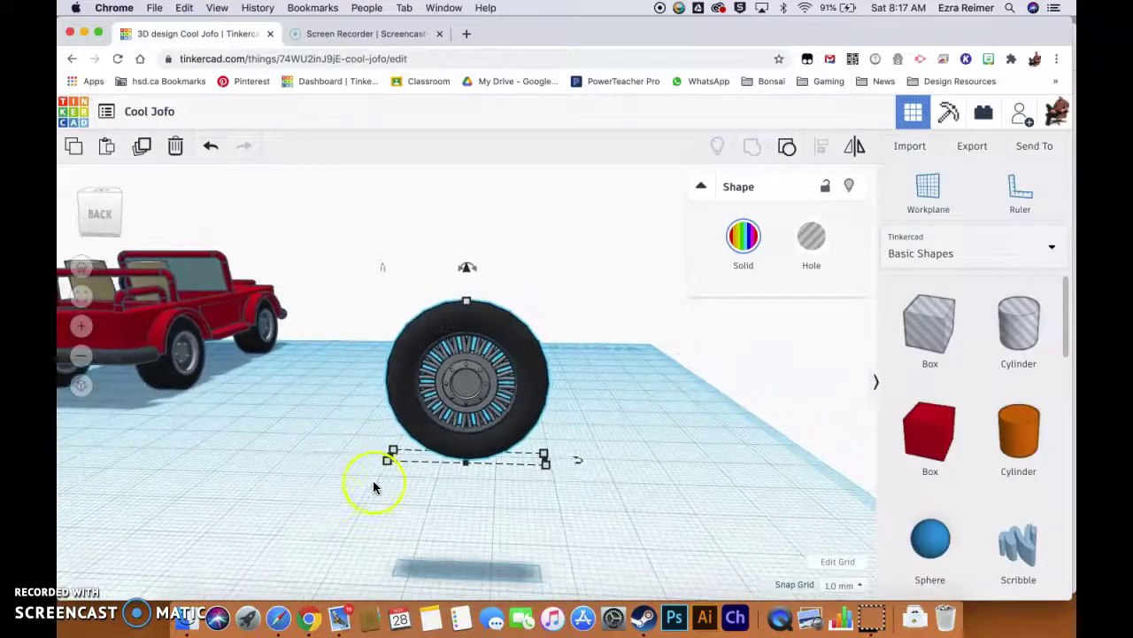
mouse_move(328, 491)
right_down()
mouse_move(417, 486)
mouse_move(334, 501)
right_up()
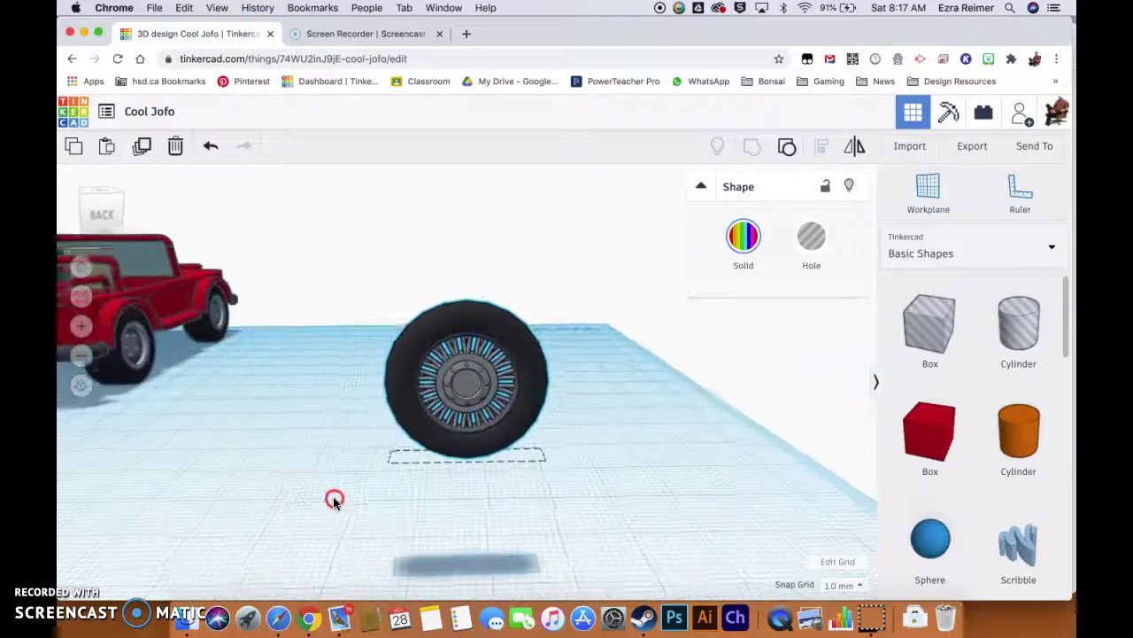
click(417, 425)
click(498, 386)
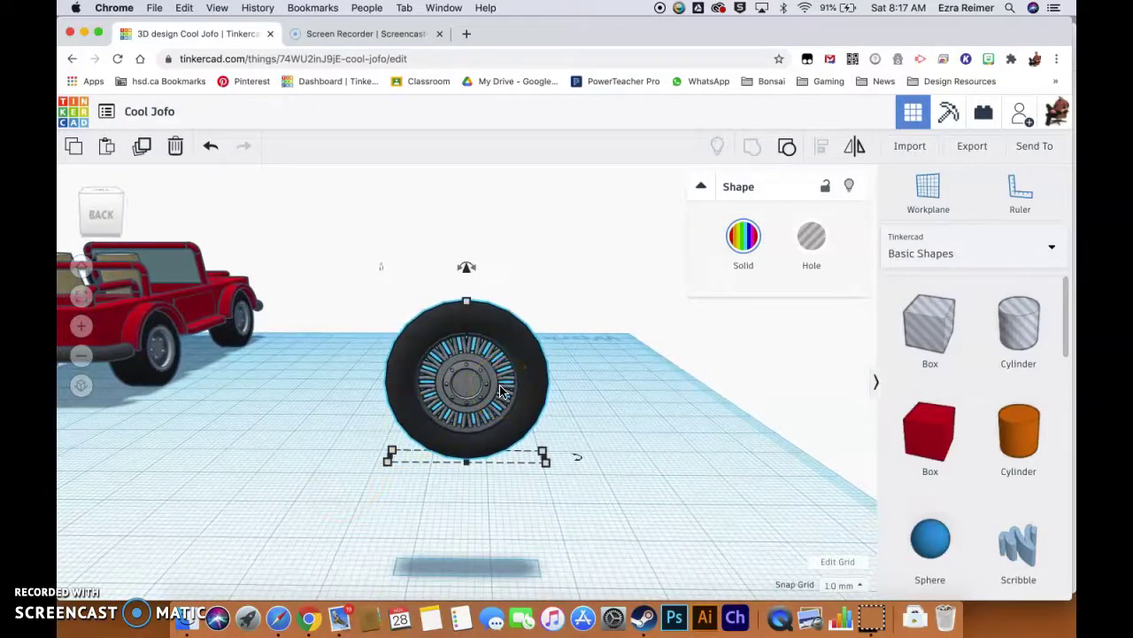
scroll(493, 403, up, 2)
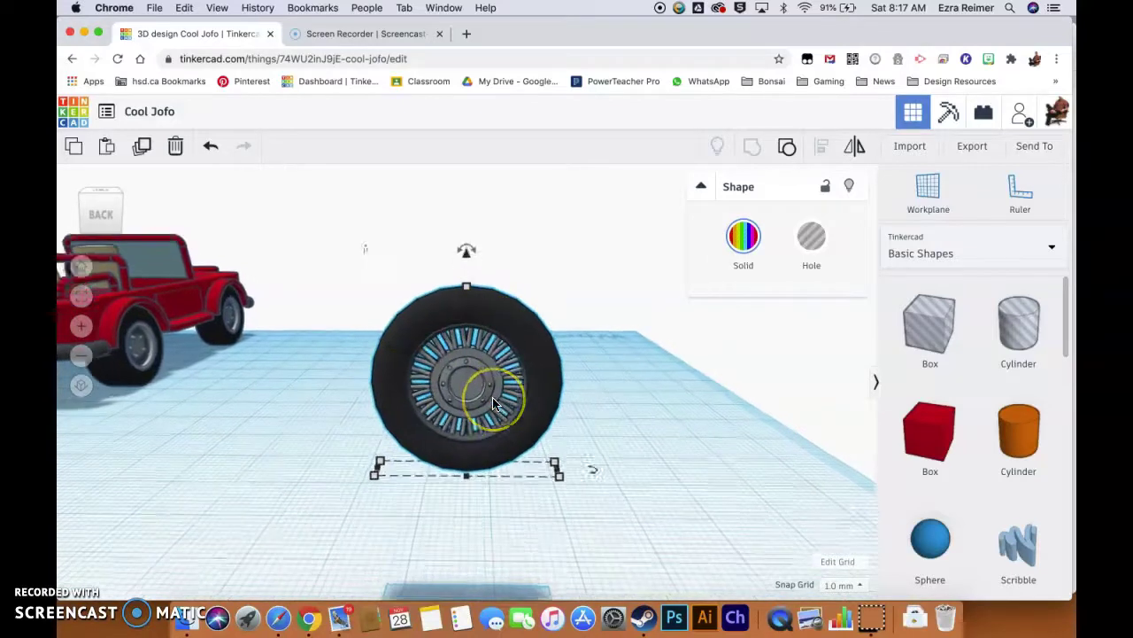
scroll(493, 404, up, 5)
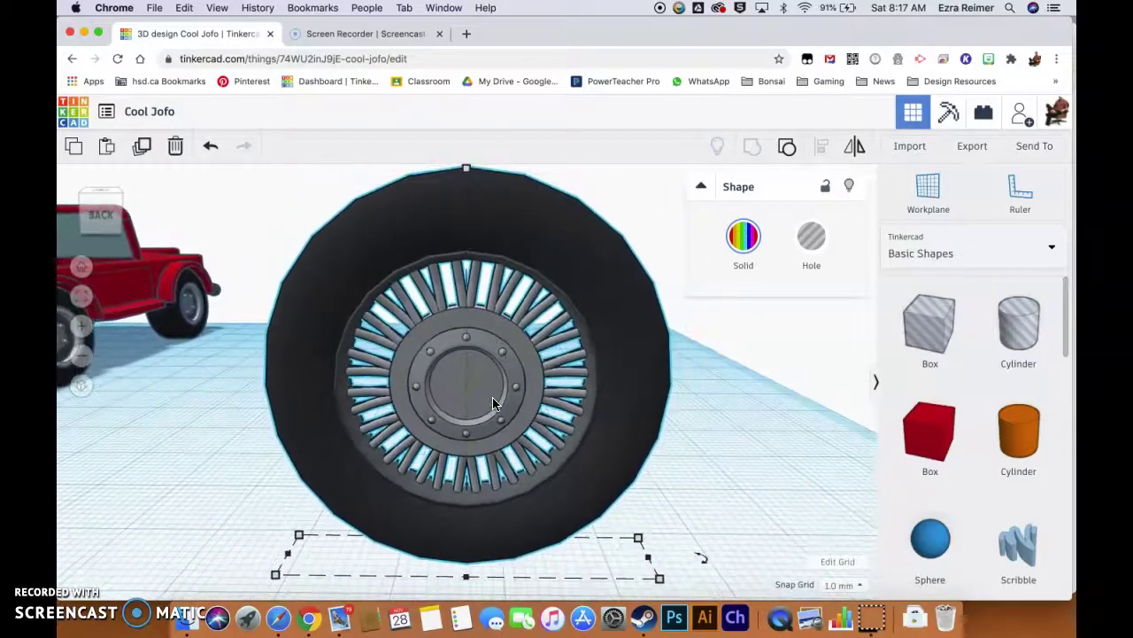
click(490, 400)
click(443, 501)
scroll(443, 507, down, 5)
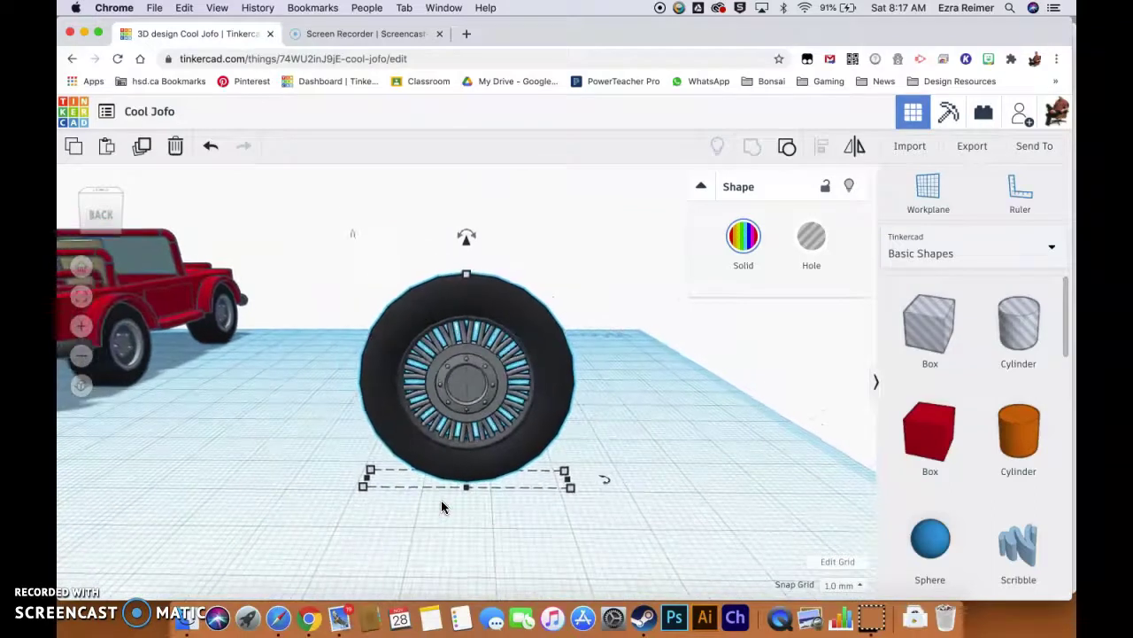
scroll(443, 507, down, 2)
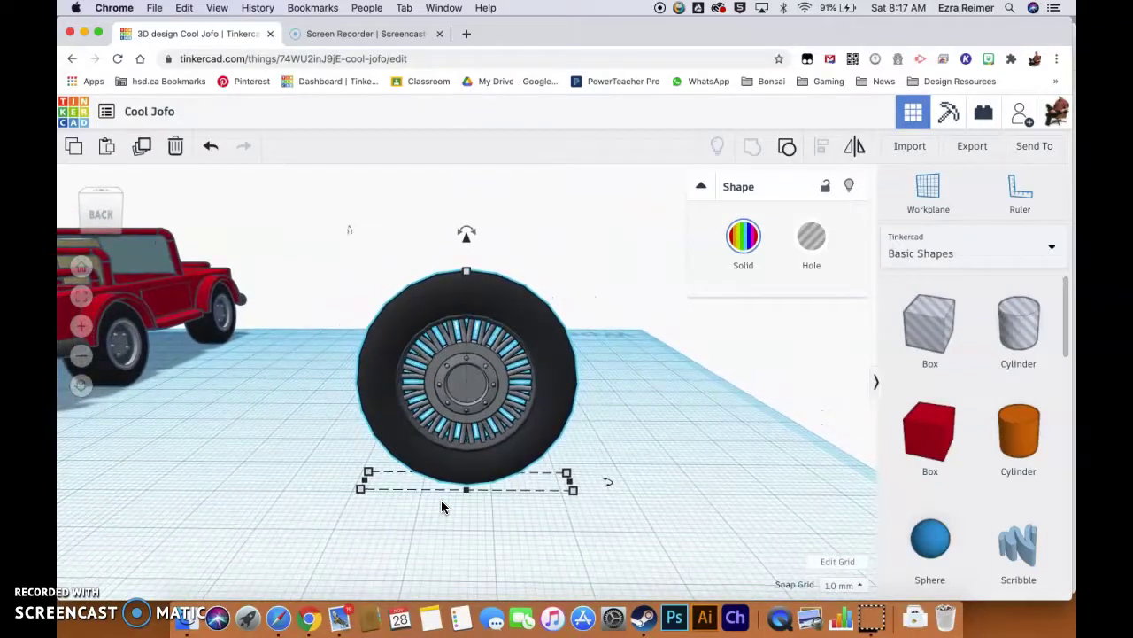
scroll(443, 506, down, 2)
scroll(443, 507, up, 3)
scroll(443, 507, up, 1)
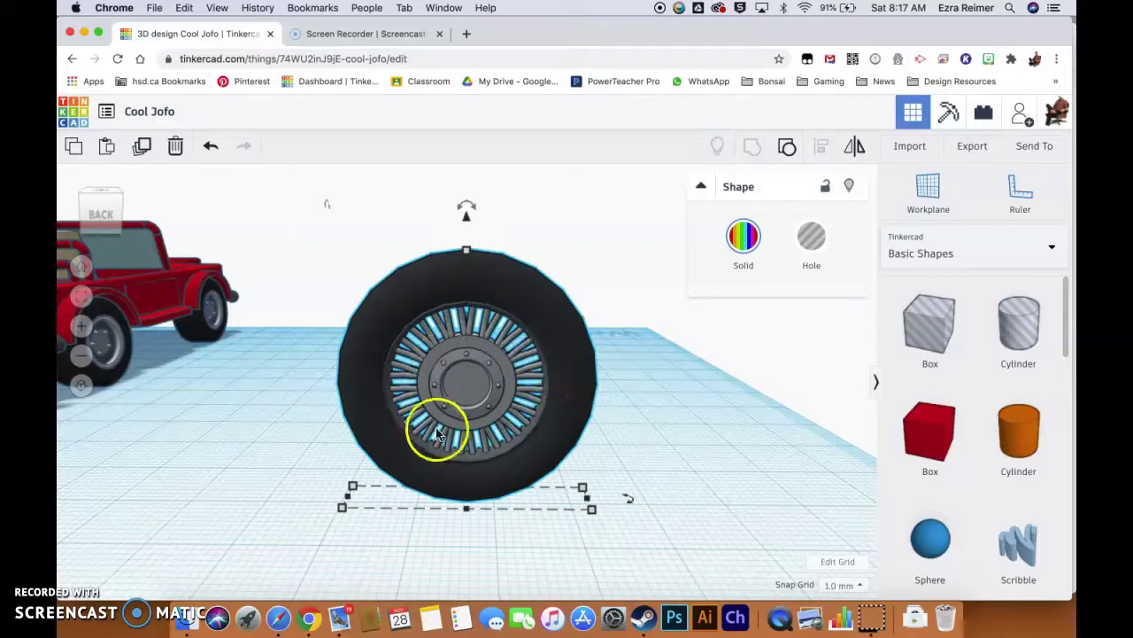
Pan the wheel off to the side of the view and deselect it.
right_drag(422, 420, 488, 405)
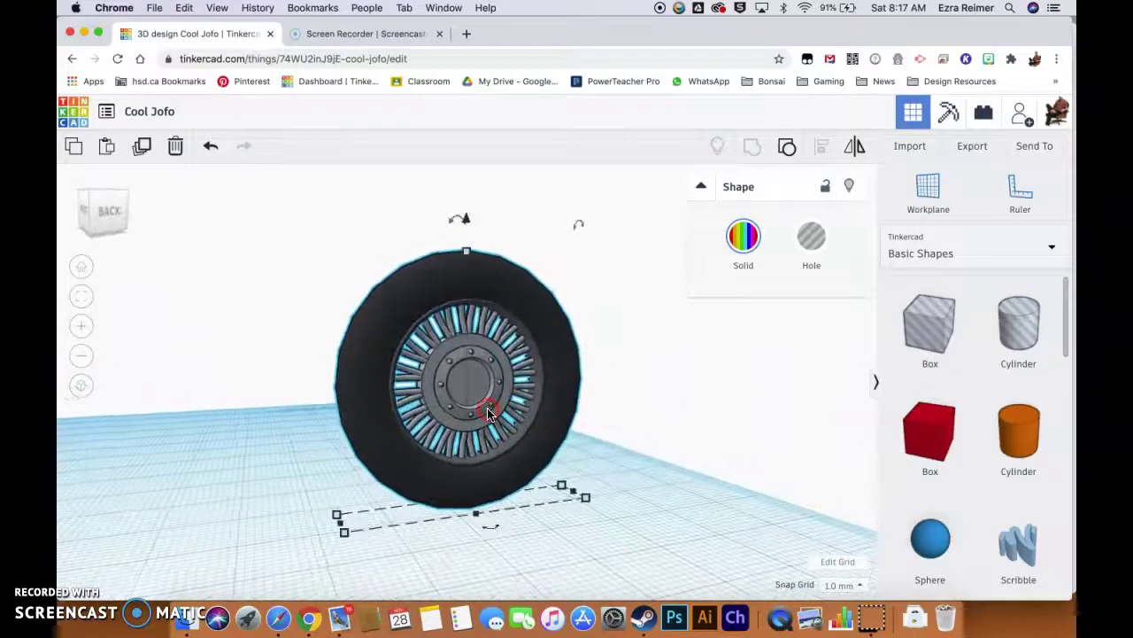
click(428, 343)
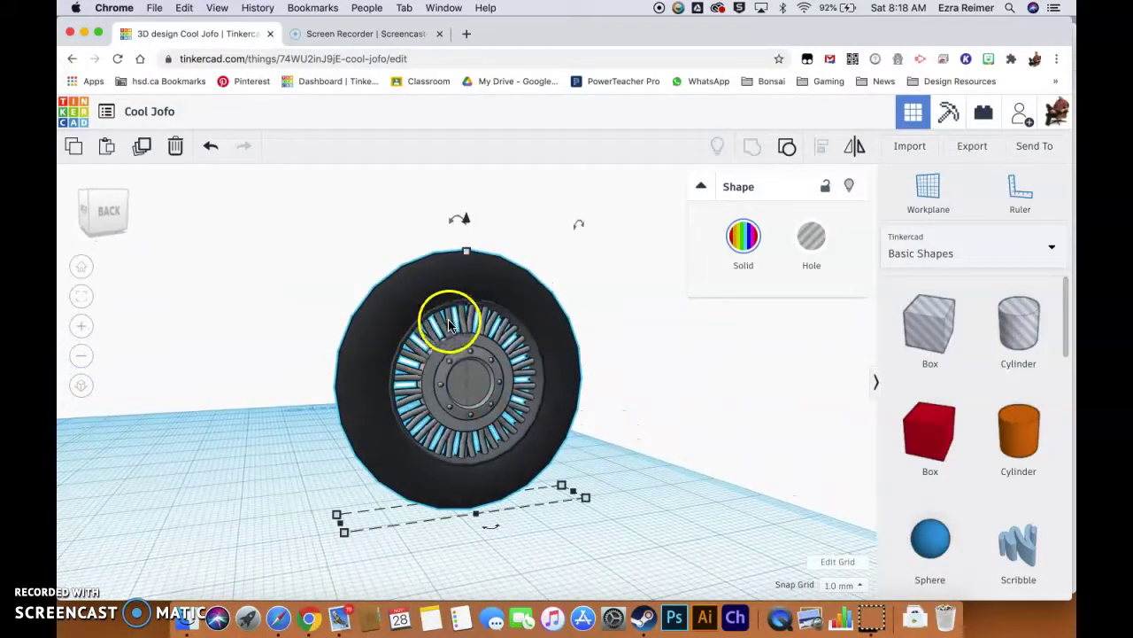
right_drag(449, 431, 415, 405)
click(443, 365)
click(405, 362)
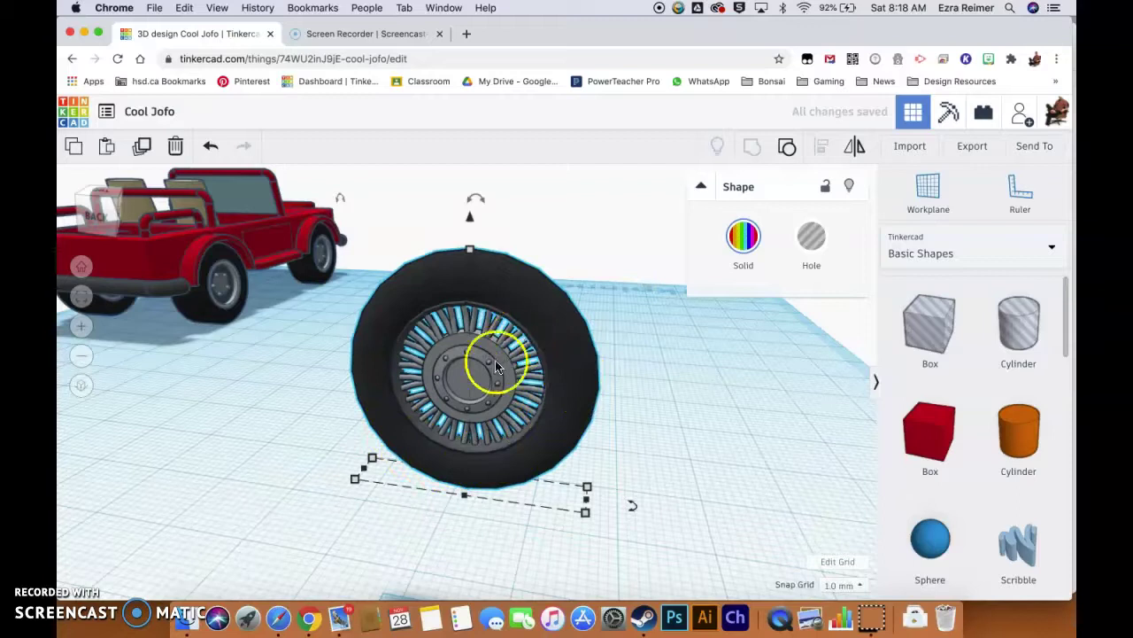
right_drag(433, 418, 569, 409)
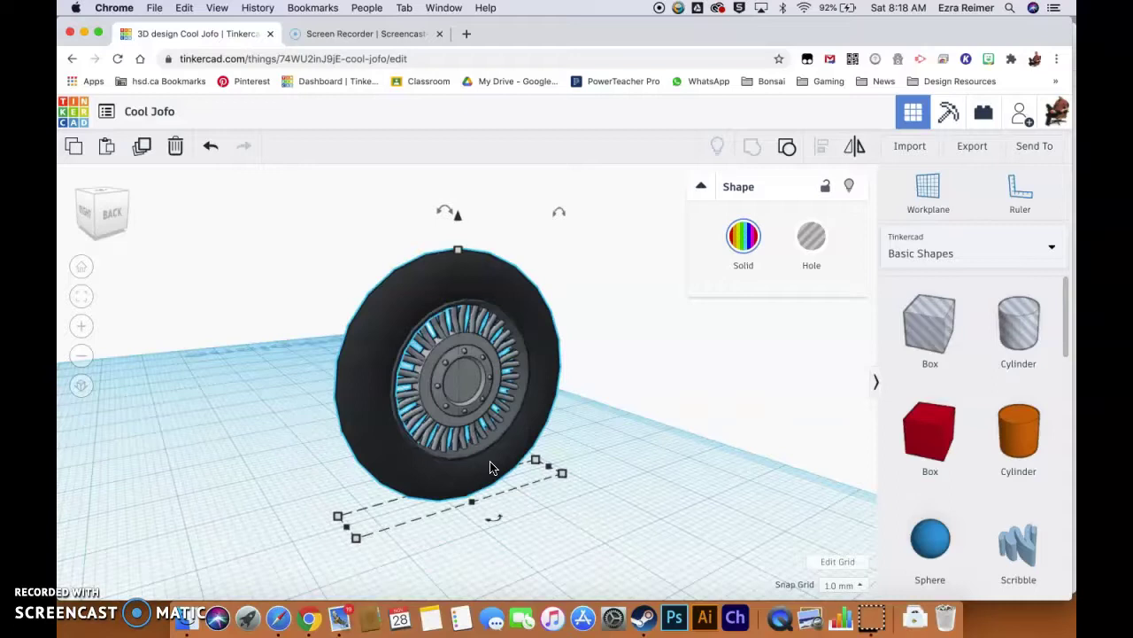
right_drag(492, 467, 400, 502)
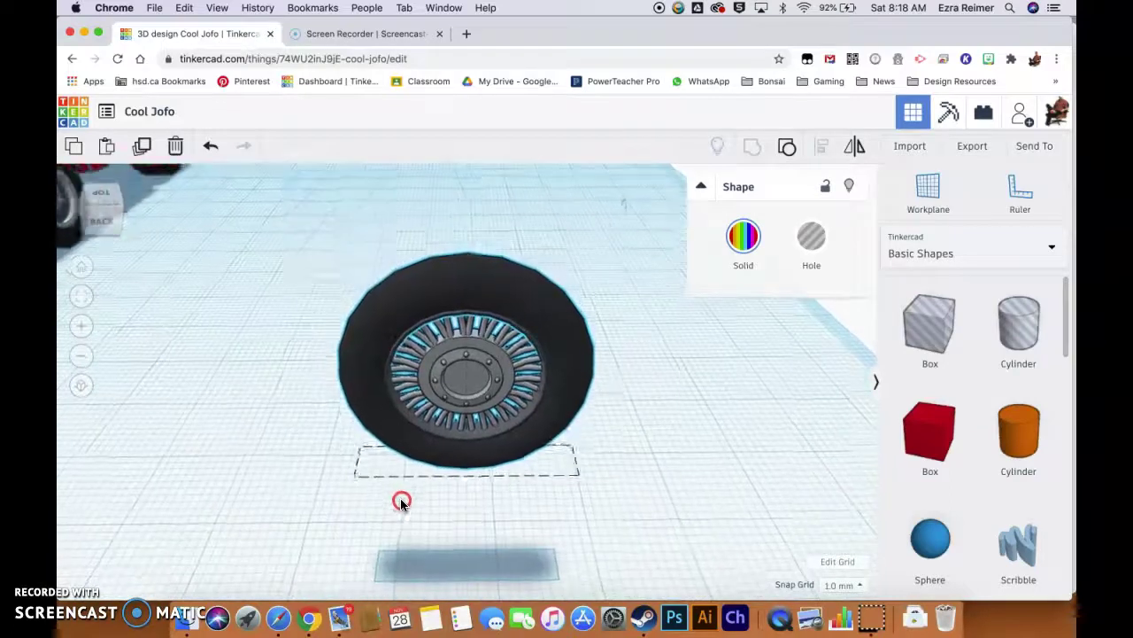
middle_drag(532, 425, 256, 248)
click(434, 361)
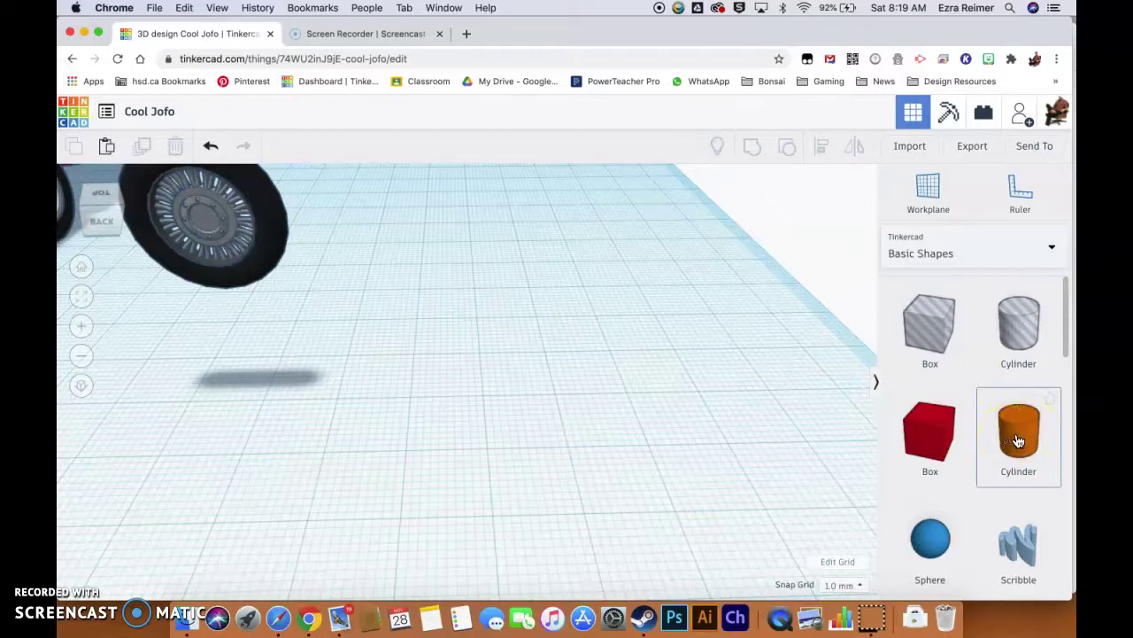
Place a Cylinder beside the wheel, nudge it into position, and flatten it to 5.00 high.
drag(1019, 441, 458, 475)
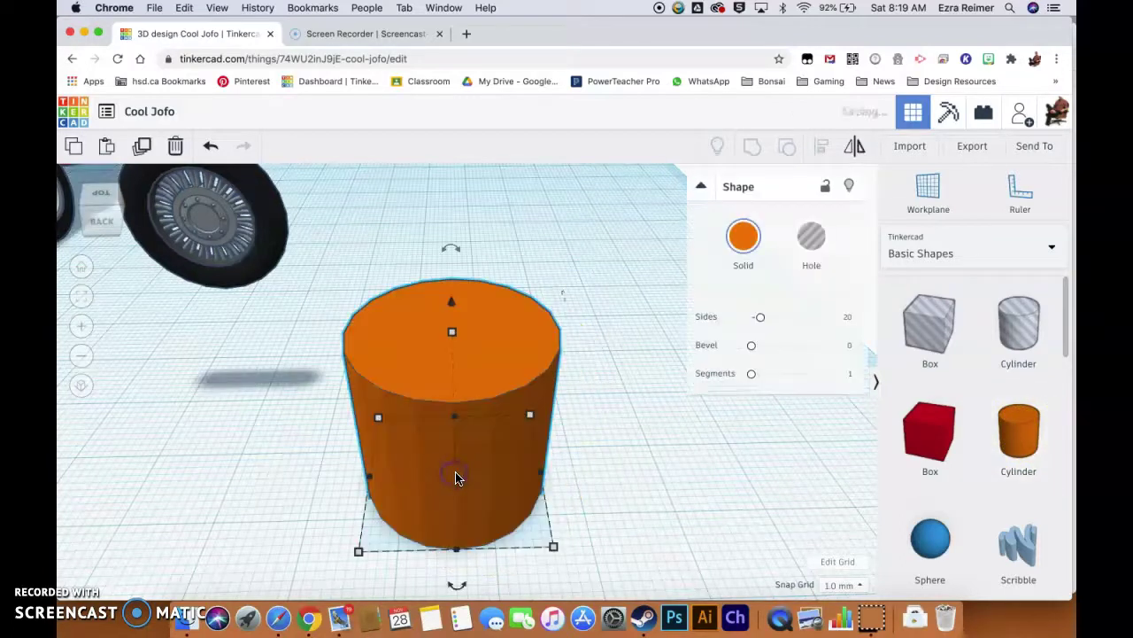
scroll(458, 476, down, 4)
right_drag(458, 475, 460, 541)
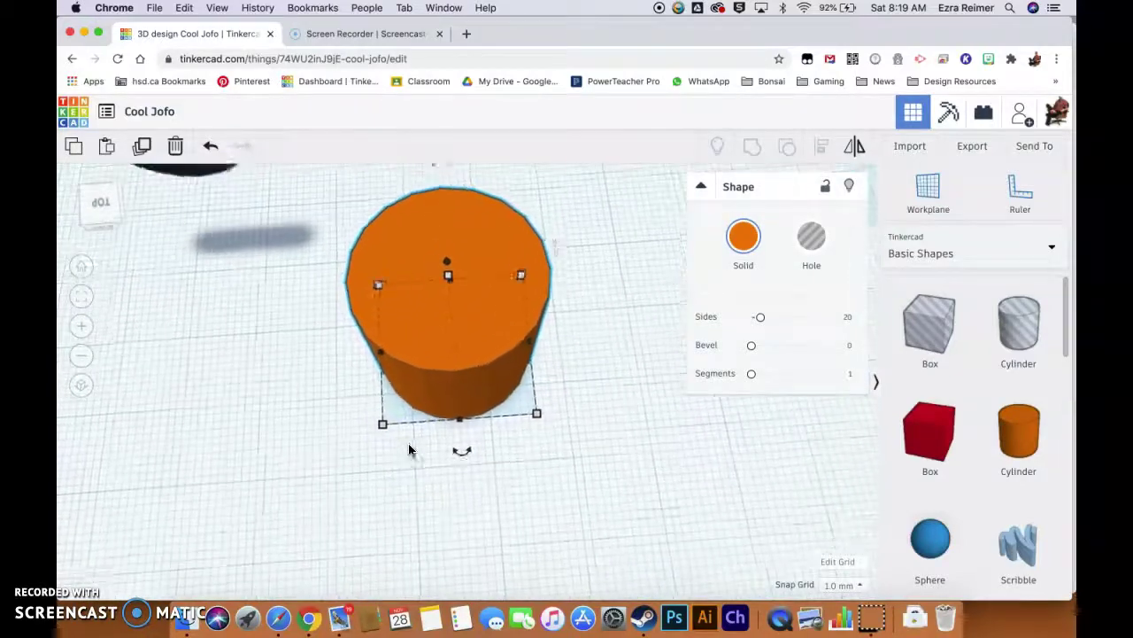
right_drag(408, 443, 406, 522)
click(493, 310)
drag(494, 310, 466, 345)
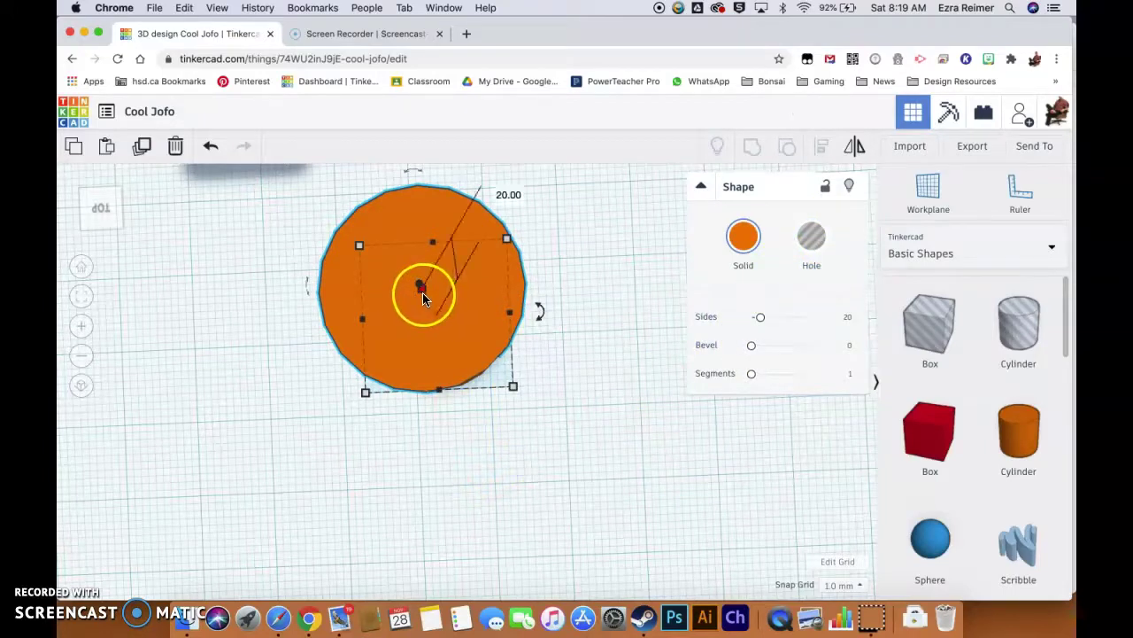
drag(421, 292, 417, 364)
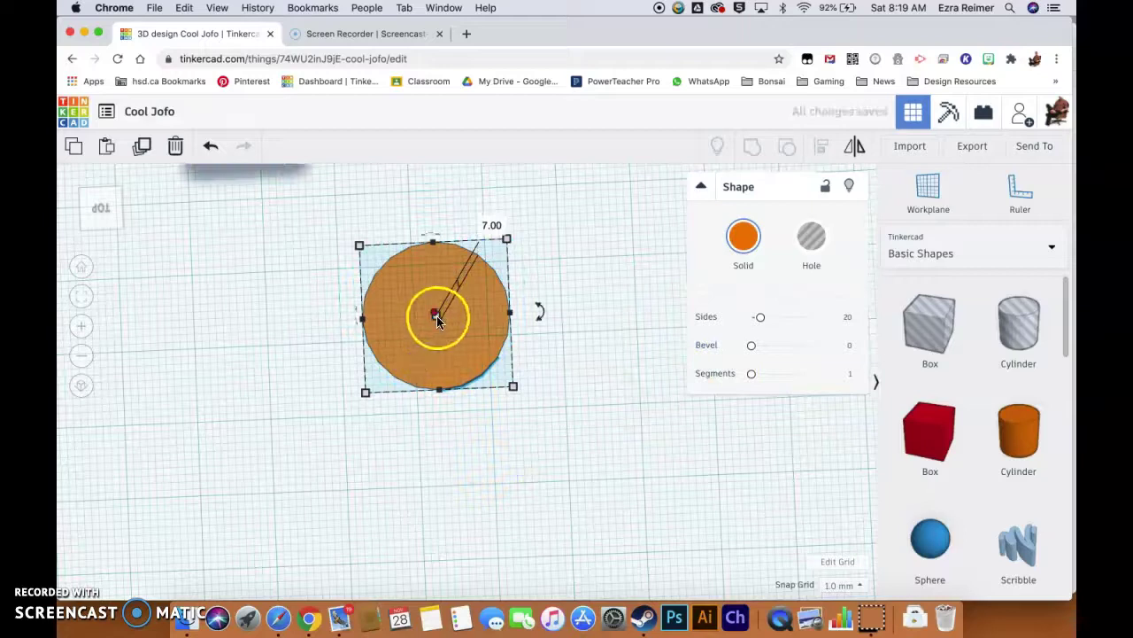
right_drag(438, 321, 443, 243)
drag(423, 374, 419, 414)
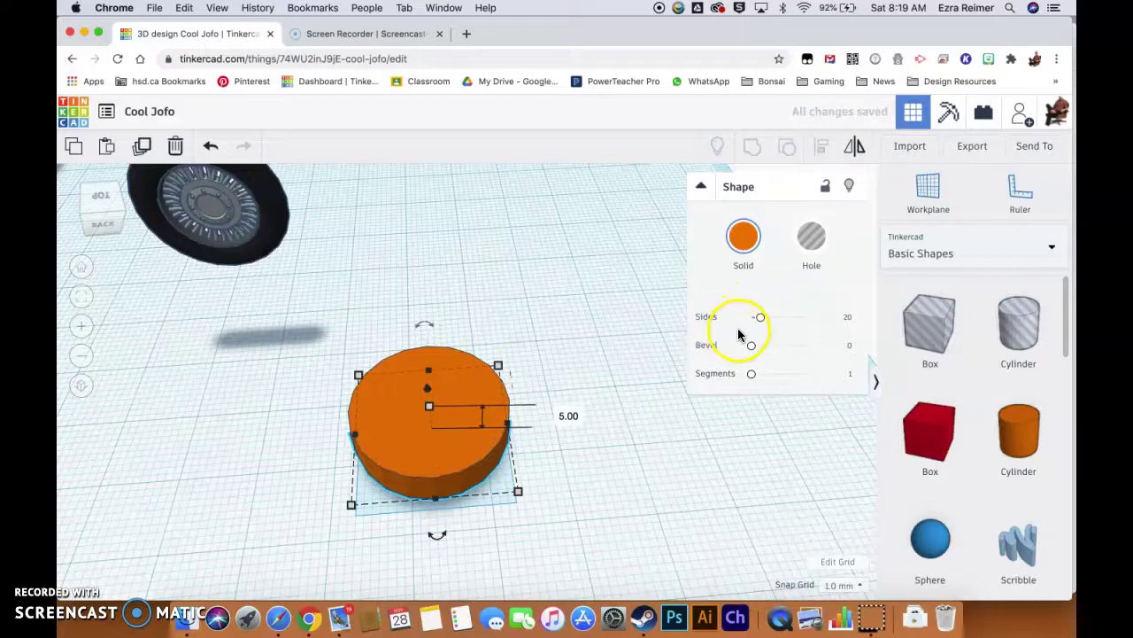
Give the disc 64 sides and a 0.36 bevel.
drag(759, 316, 851, 324)
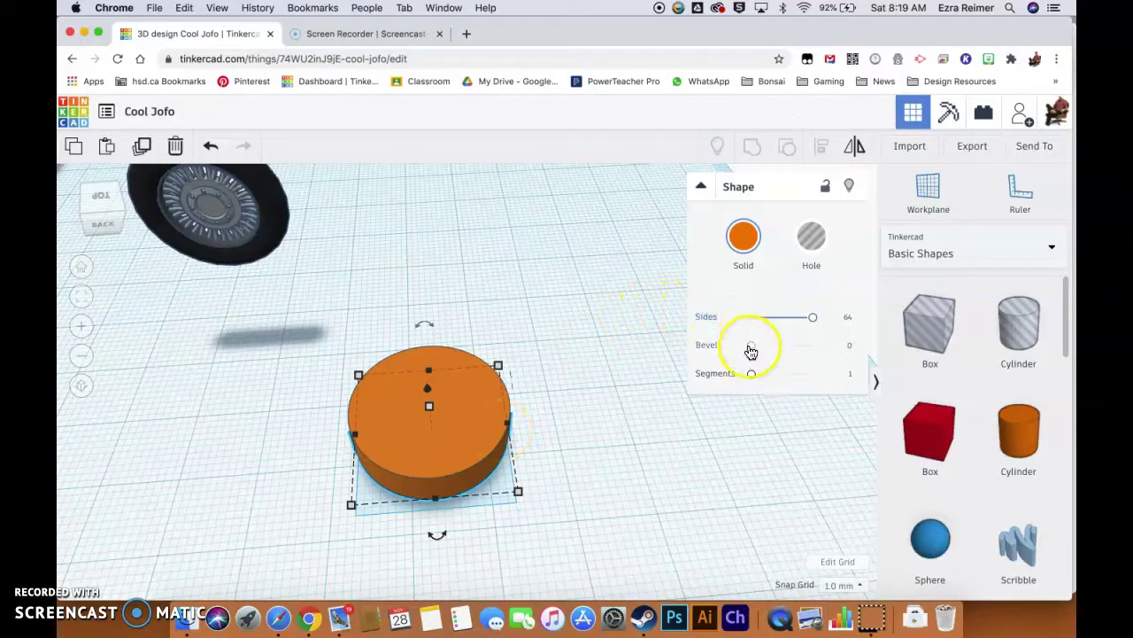
drag(751, 346, 577, 480)
right_drag(576, 481, 554, 511)
drag(518, 471, 519, 477)
Check the disc's height dimension from a near top-down view.
click(428, 391)
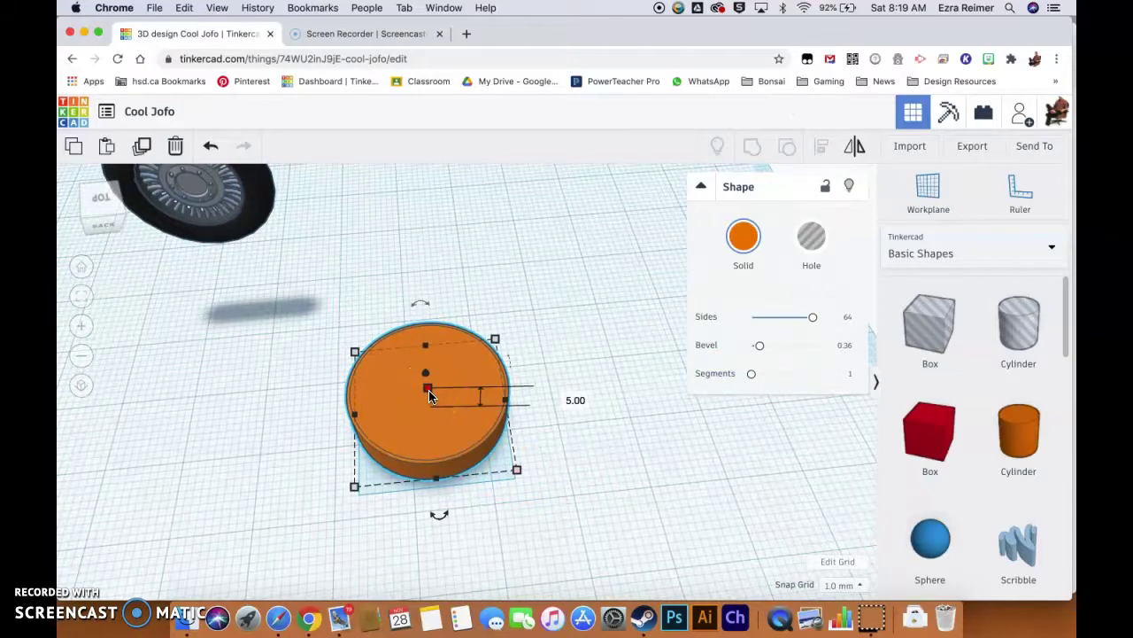
click(458, 386)
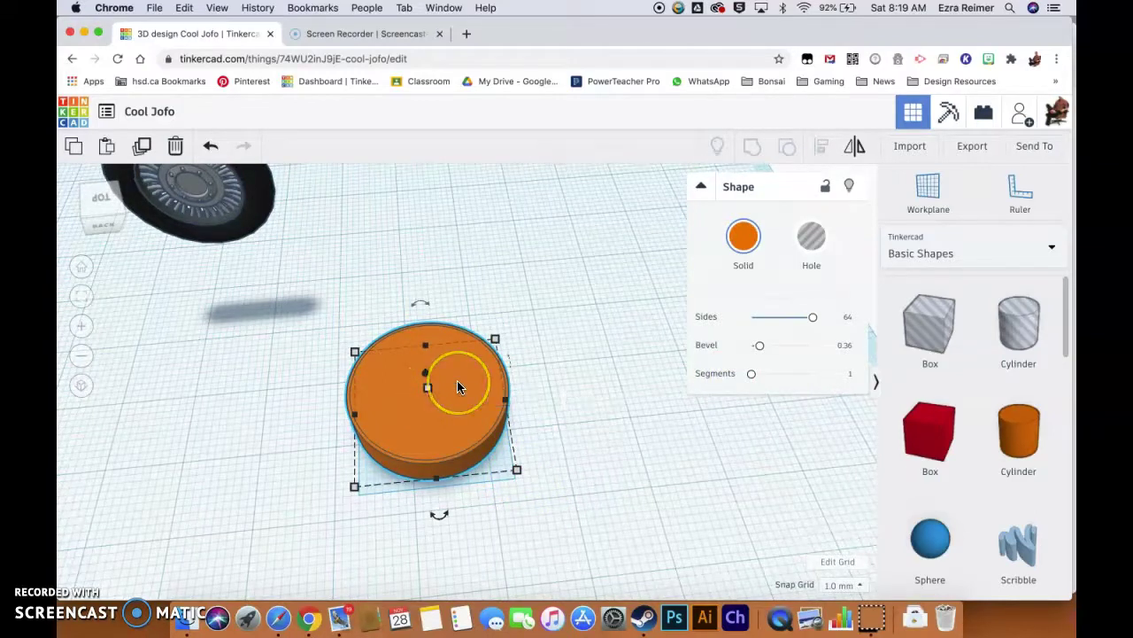
click(438, 304)
click(351, 416)
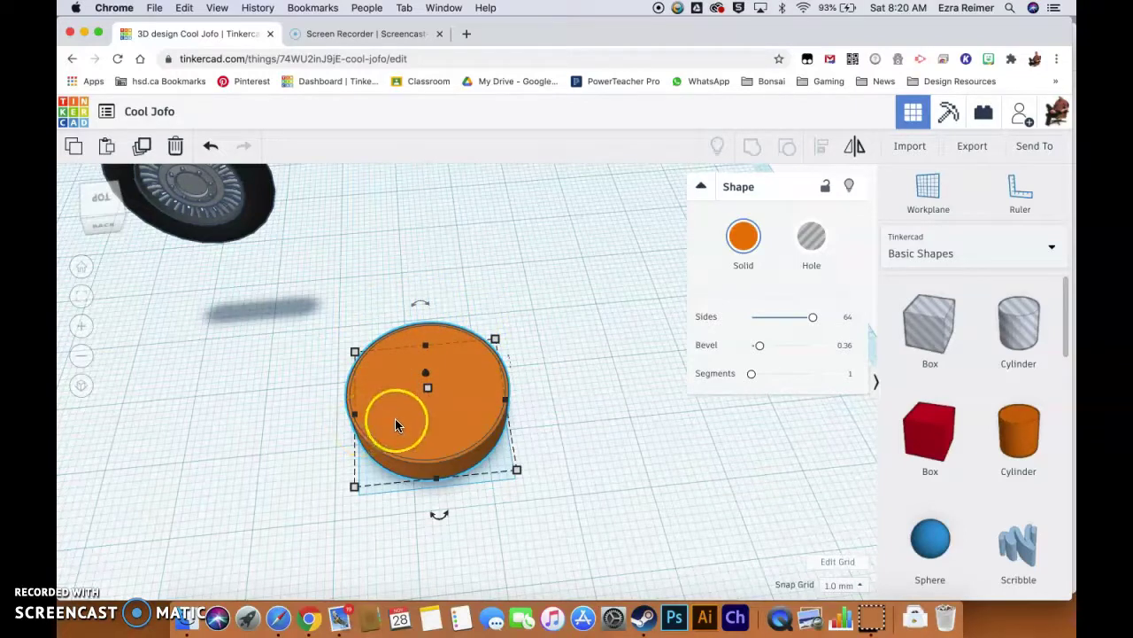
click(424, 378)
Lift the top cylinder above the base disc and resize it to 16.00 across.
drag(425, 377, 405, 329)
right_drag(392, 435, 387, 458)
click(376, 346)
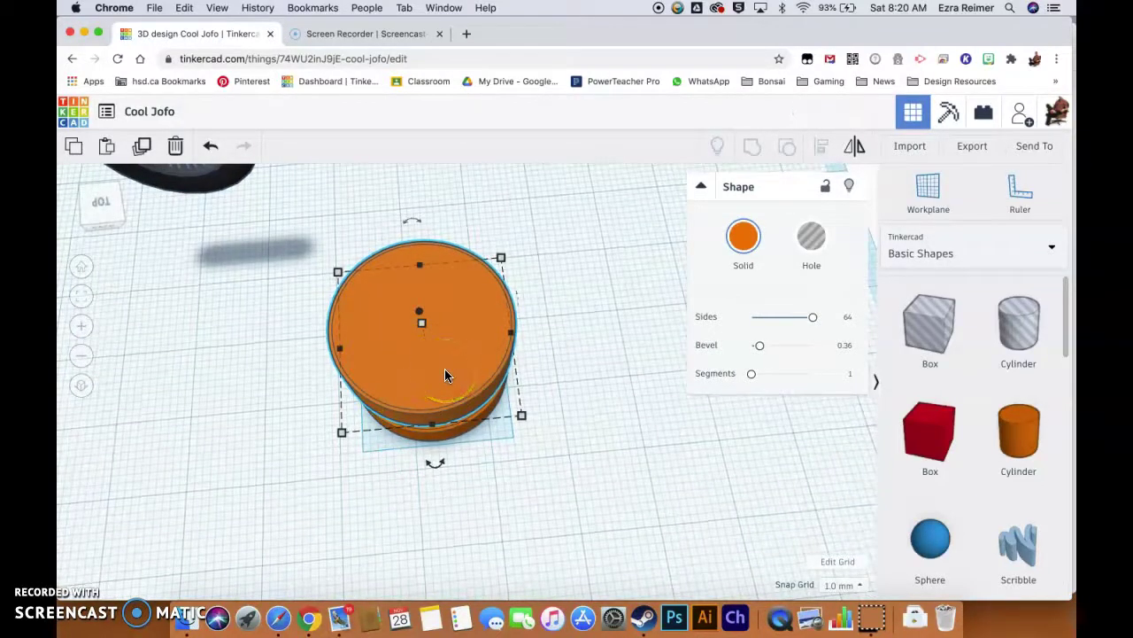
click(509, 421)
click(381, 294)
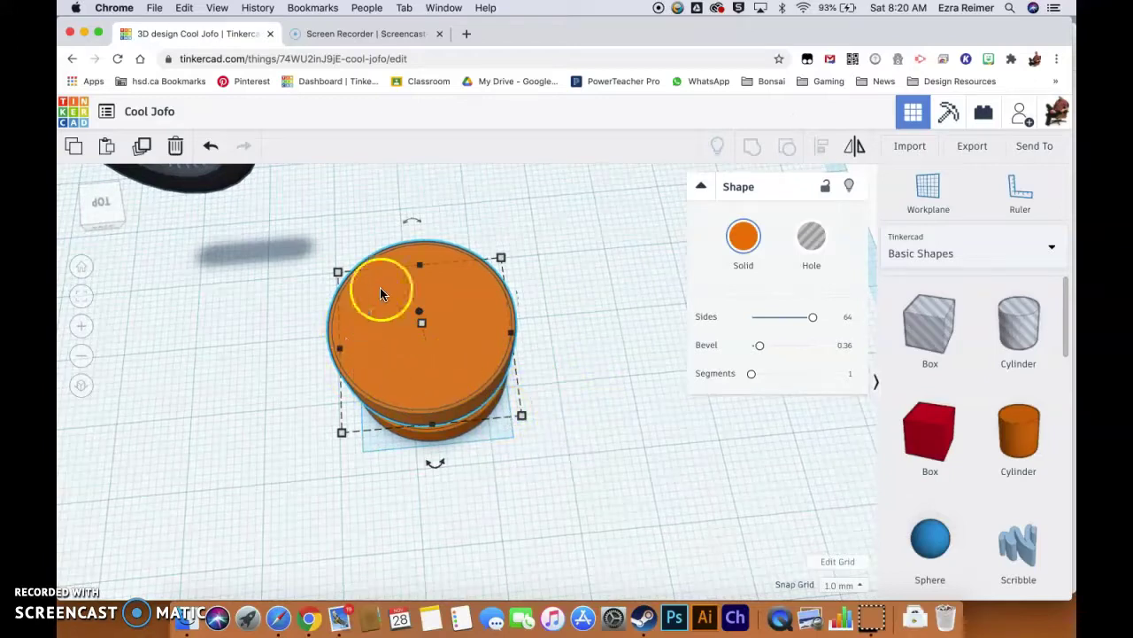
click(481, 406)
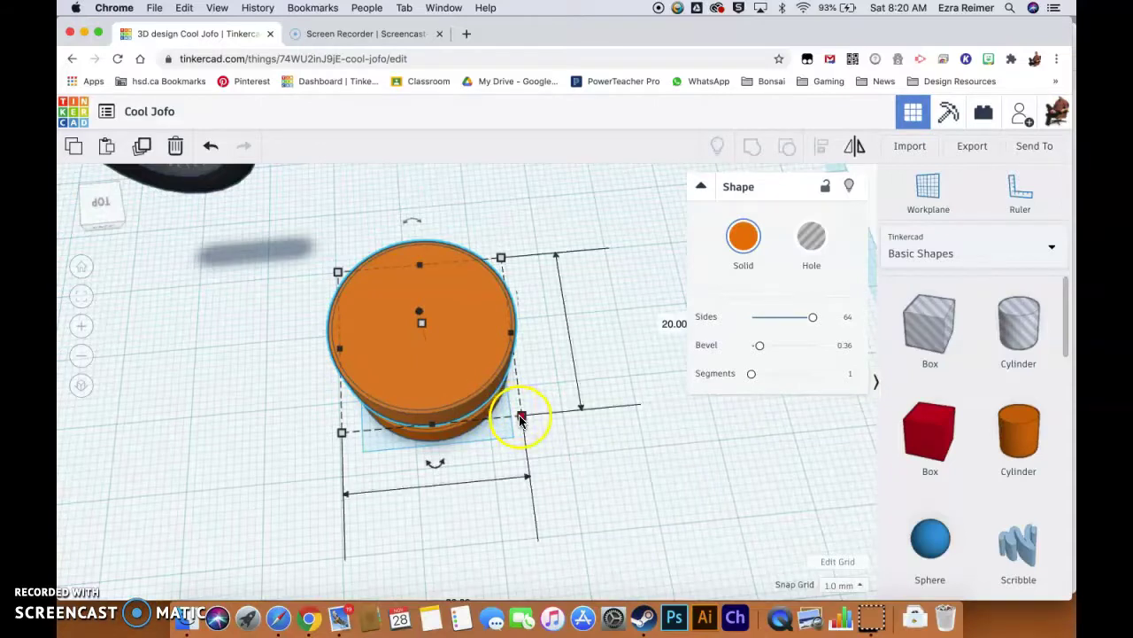
drag(522, 420, 485, 405)
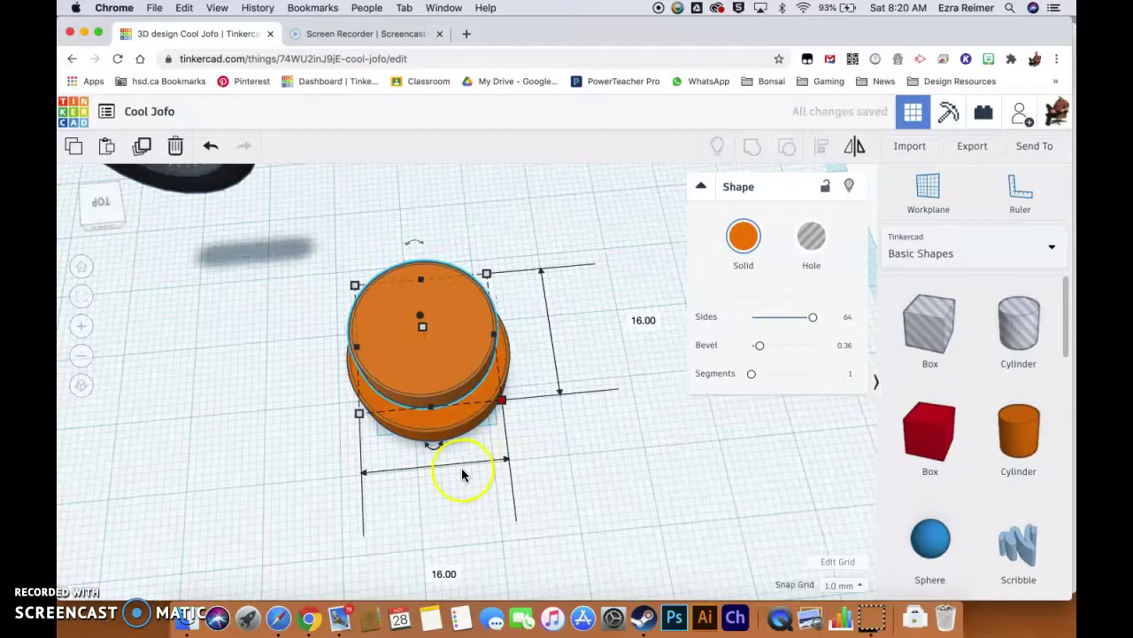
Lower the top cylinder onto the base, bevel it to 2.5, and widen its footprint.
right_drag(461, 475, 442, 503)
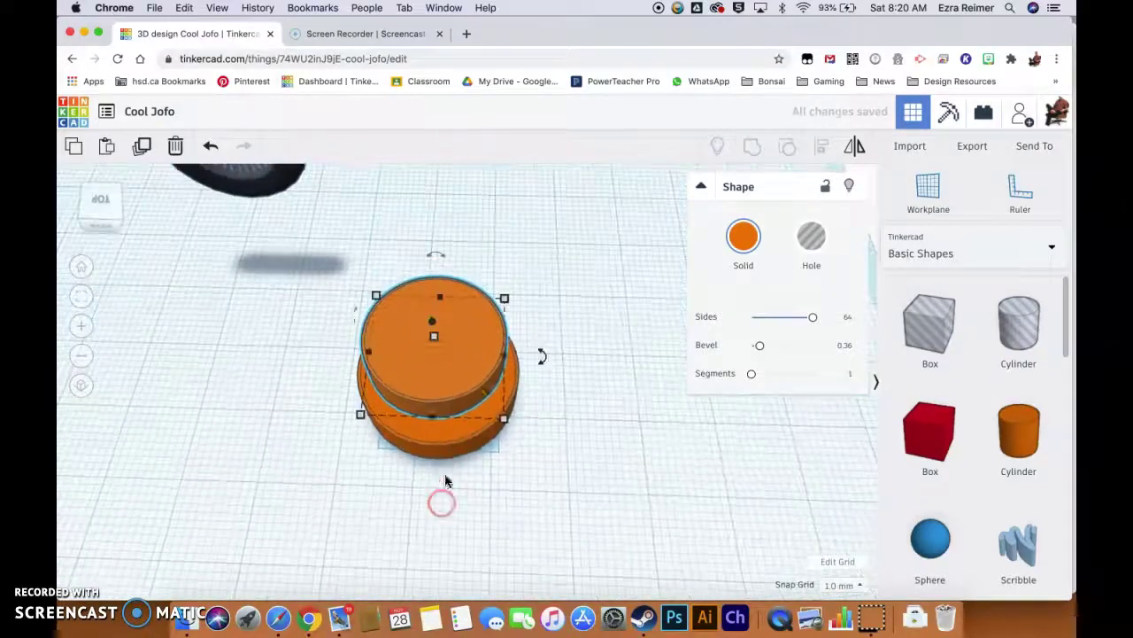
click(445, 340)
drag(433, 329, 433, 353)
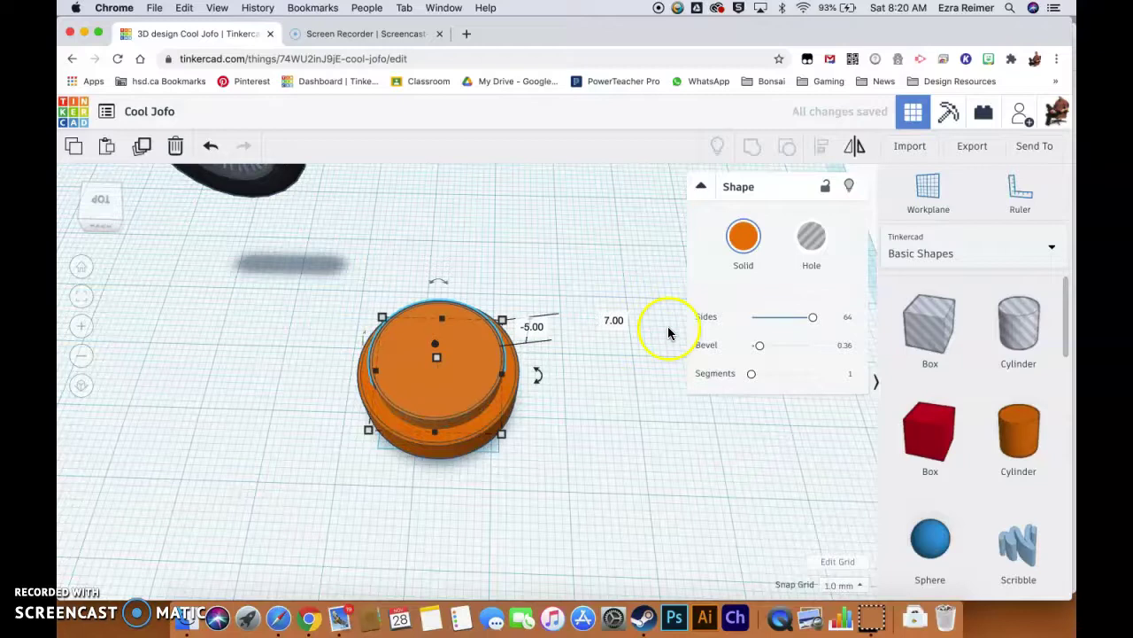
drag(760, 347, 817, 344)
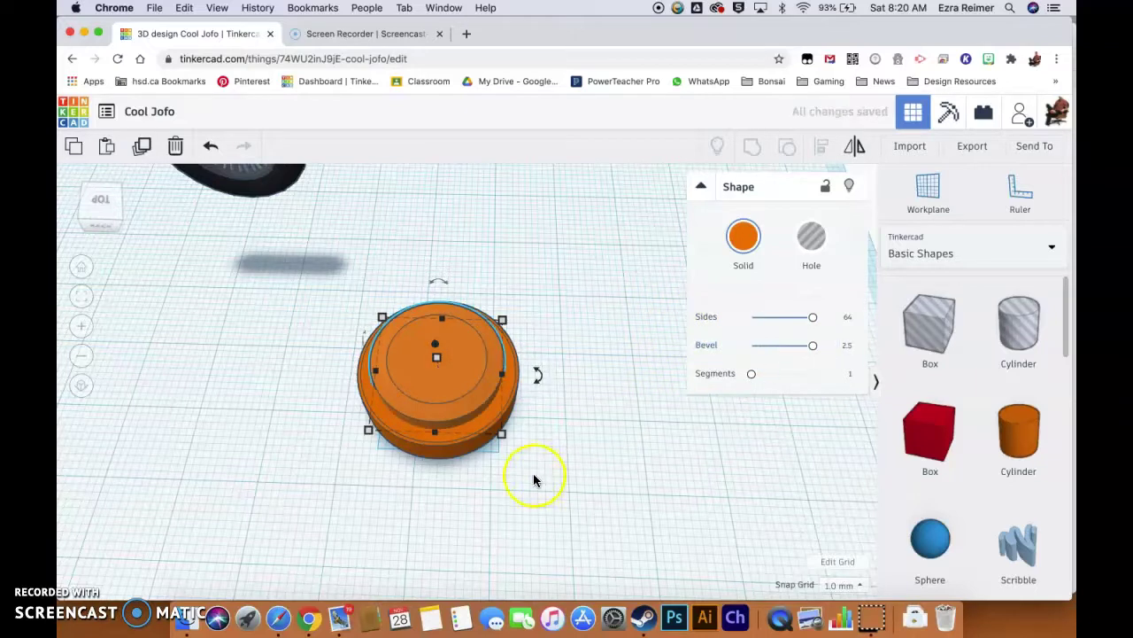
mouse_move(534, 474)
right_down()
mouse_move(537, 420)
mouse_move(531, 481)
right_up()
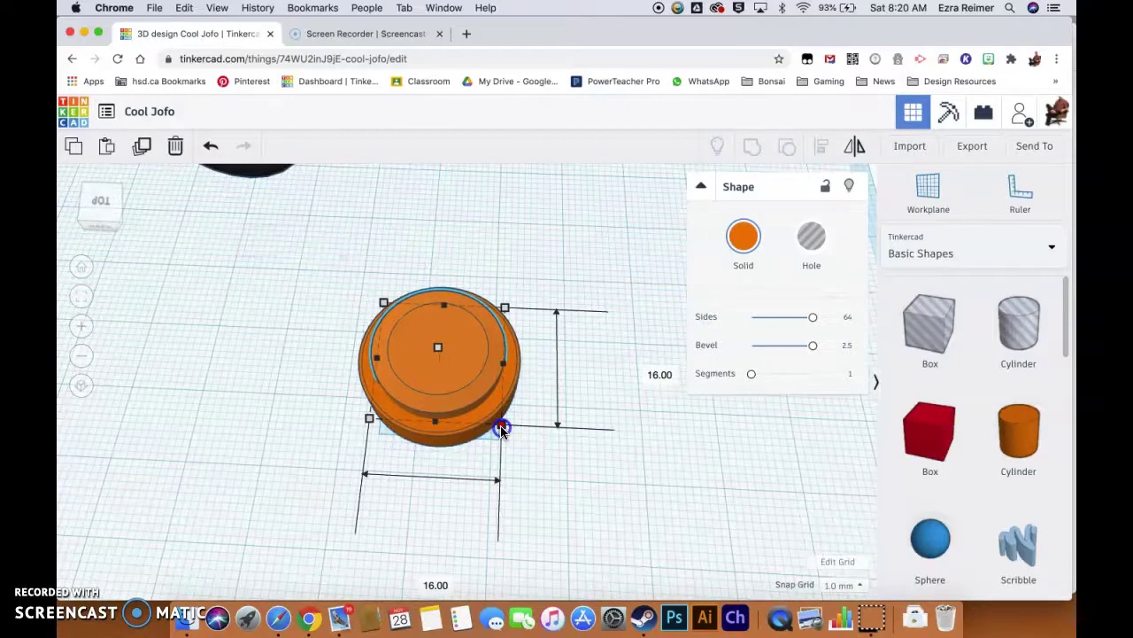
drag(501, 429, 500, 430)
Lower the beveled cylinder to -1.00 elevation so it sinks into the base disc.
click(546, 435)
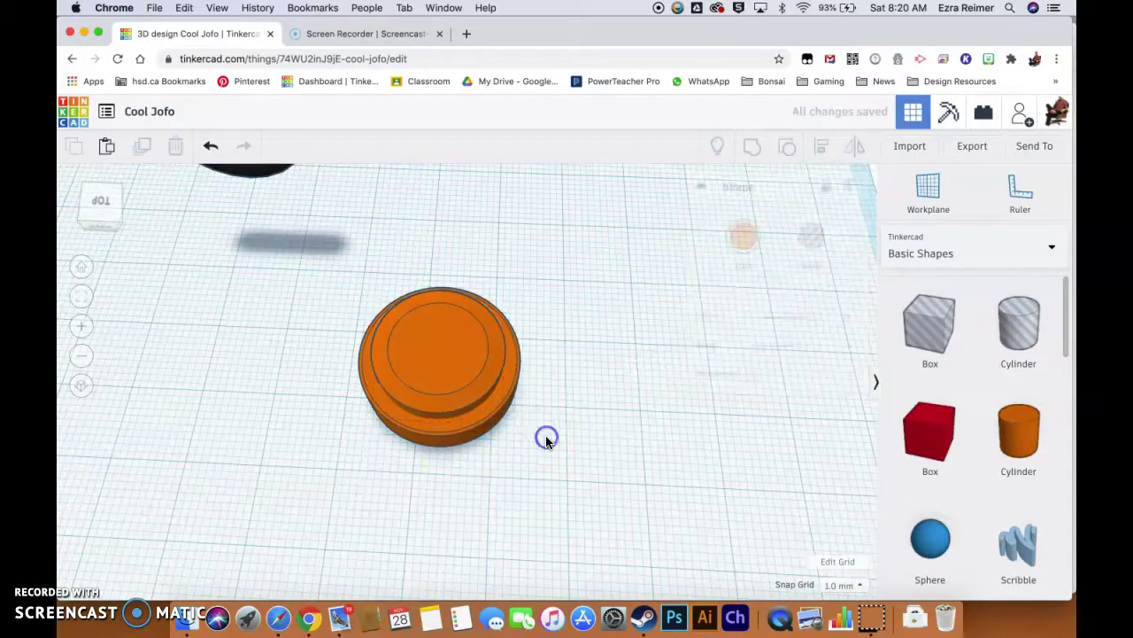
right_drag(455, 452, 445, 429)
click(445, 427)
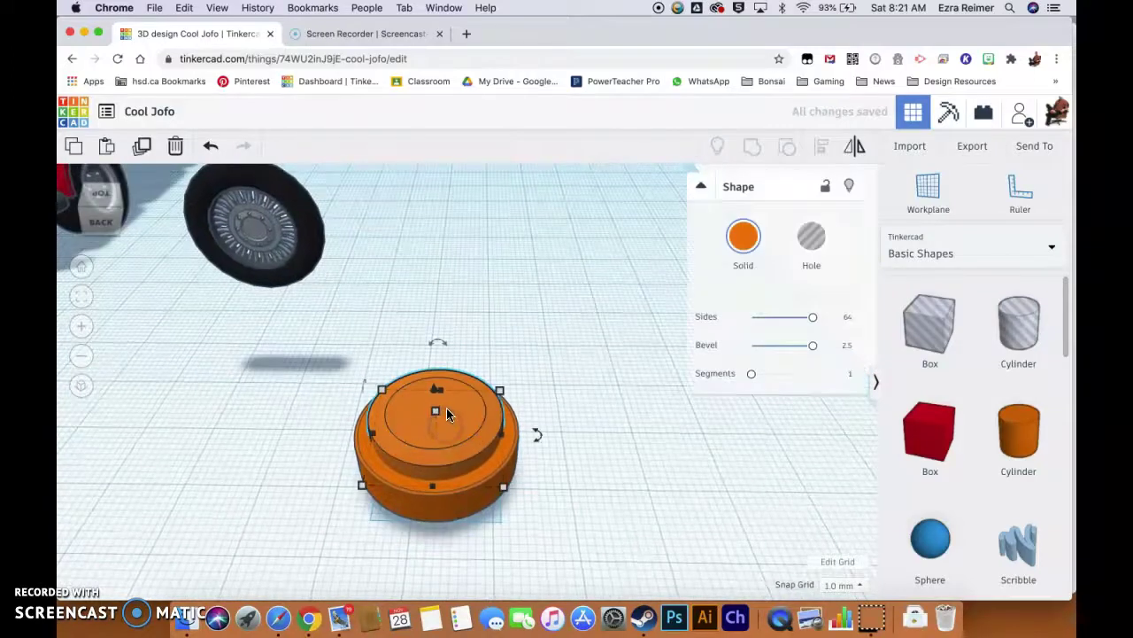
drag(433, 393, 435, 415)
mouse_move(455, 496)
right_down()
mouse_move(452, 477)
mouse_move(490, 433)
mouse_move(522, 425)
mouse_move(448, 450)
mouse_move(440, 488)
mouse_move(464, 486)
right_up()
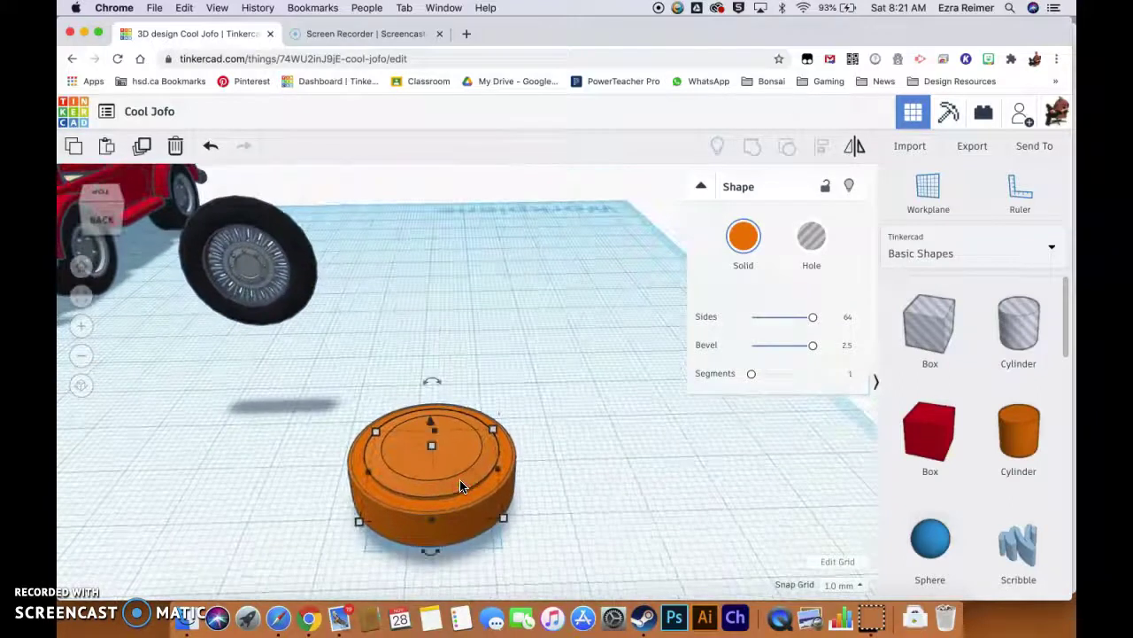
click(487, 441)
click(457, 445)
click(435, 422)
Lift the cylinder copy above the hub, narrow it to 14 mm, and stretch it to 18 mm tall.
drag(430, 424, 429, 358)
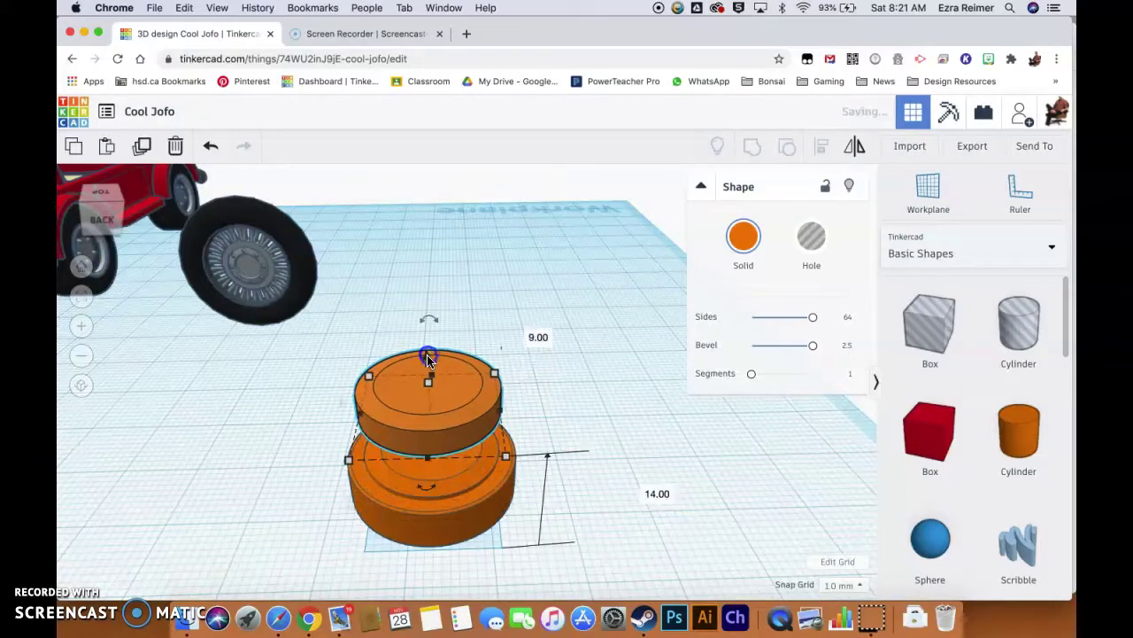
click(82, 570)
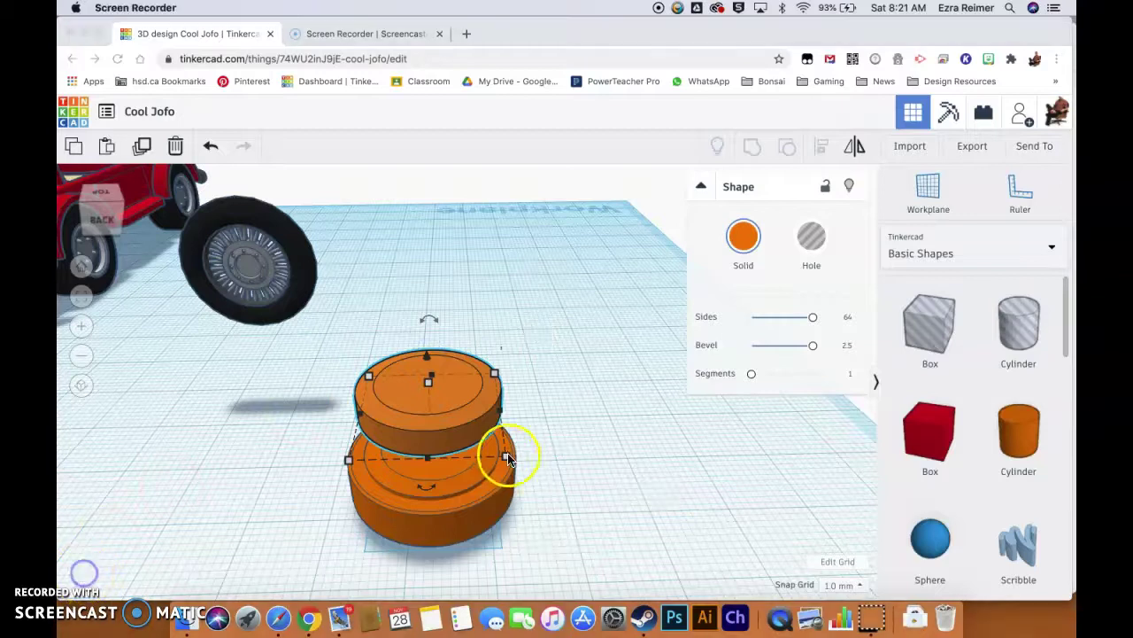
click(505, 458)
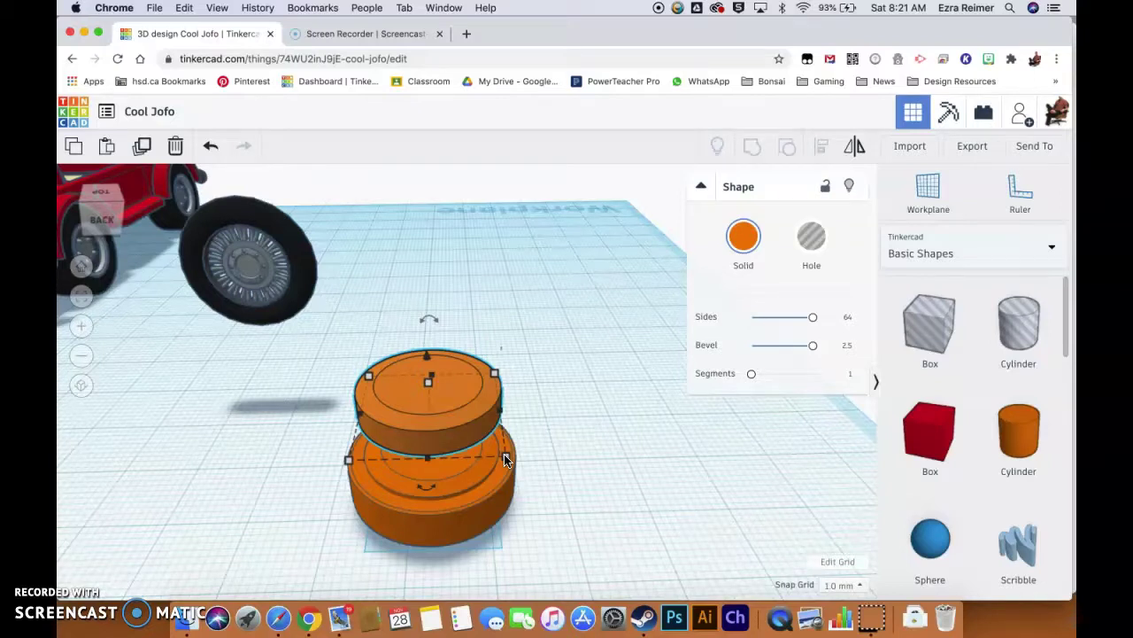
click(505, 457)
drag(500, 456, 494, 447)
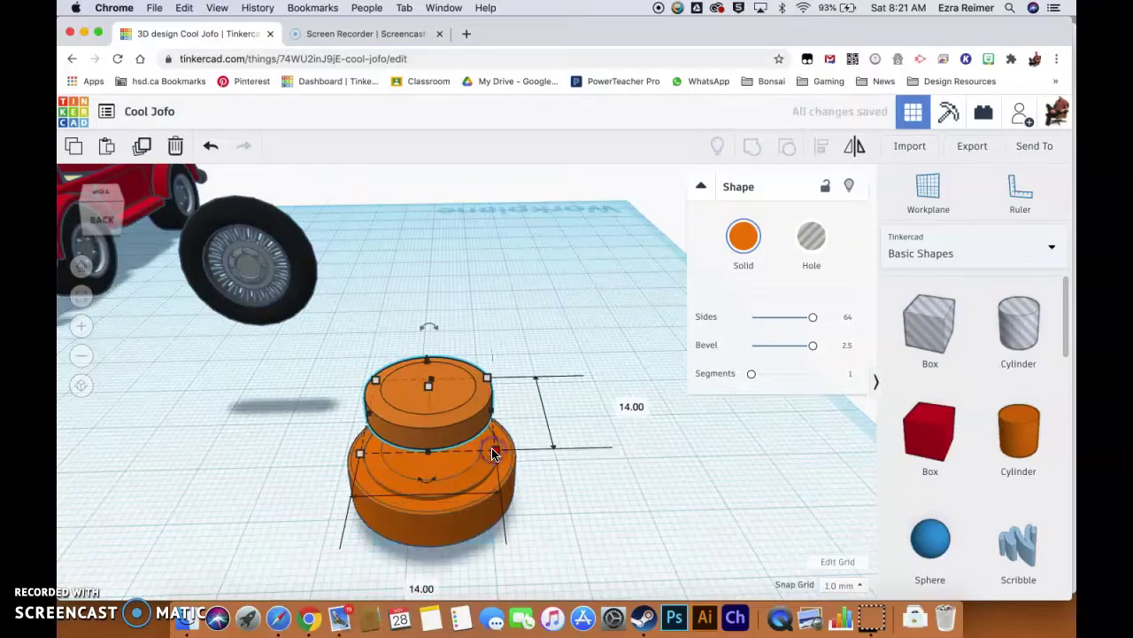
click(429, 386)
drag(429, 389, 425, 261)
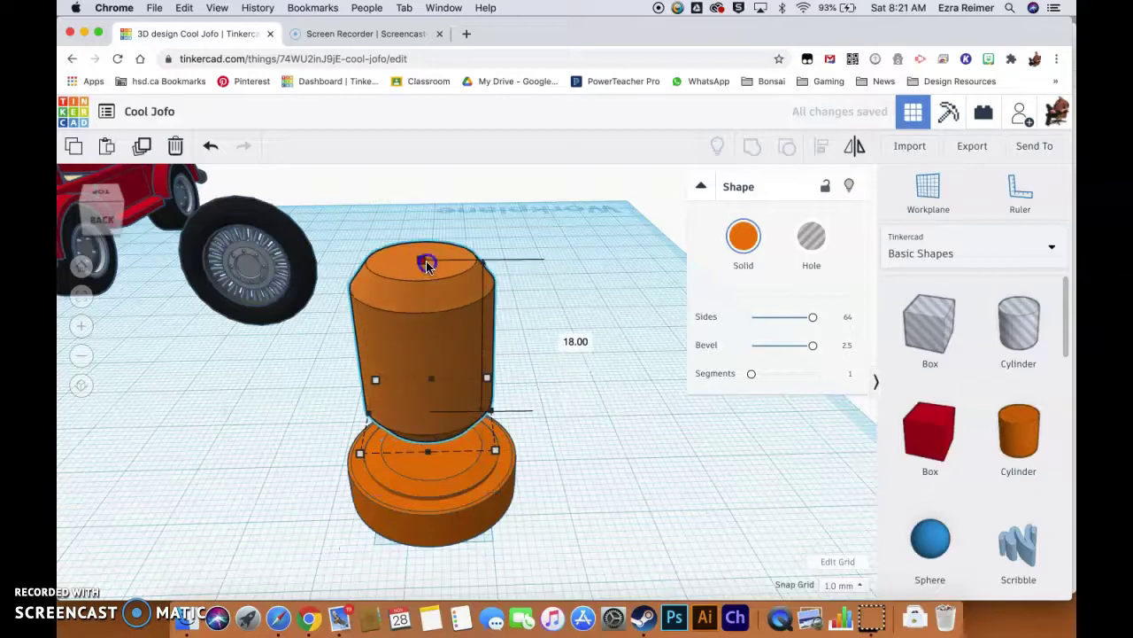
right_drag(407, 330, 426, 292)
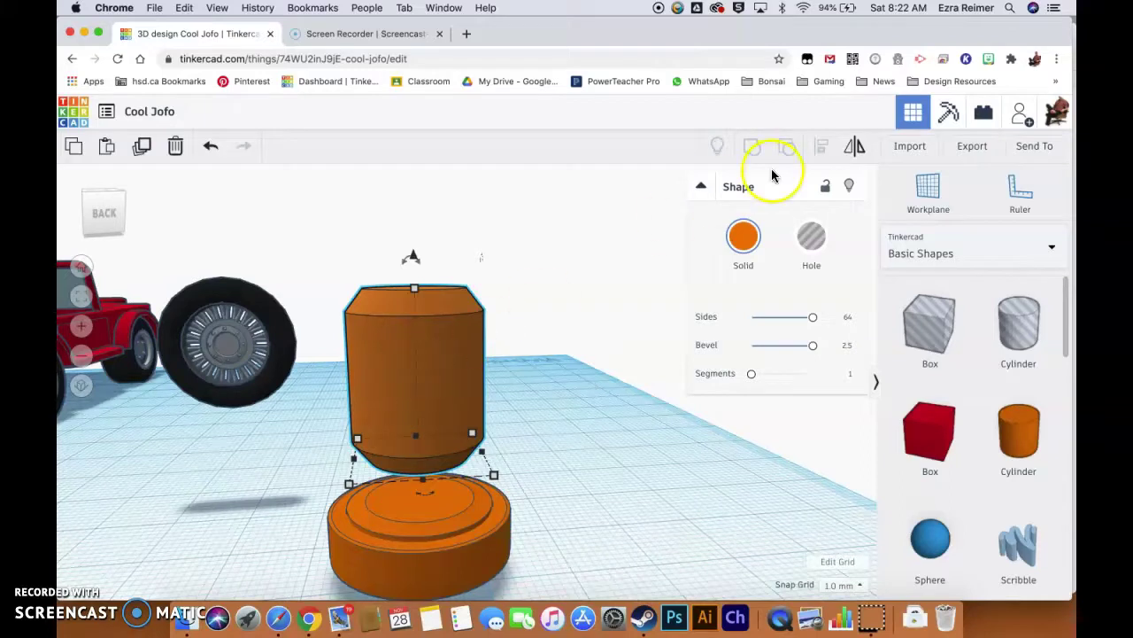
Make the tall cylinder a hole, sink it to 8.00 into the hub, and select all three shapes.
click(808, 241)
right_drag(696, 380, 666, 458)
drag(410, 228, 402, 295)
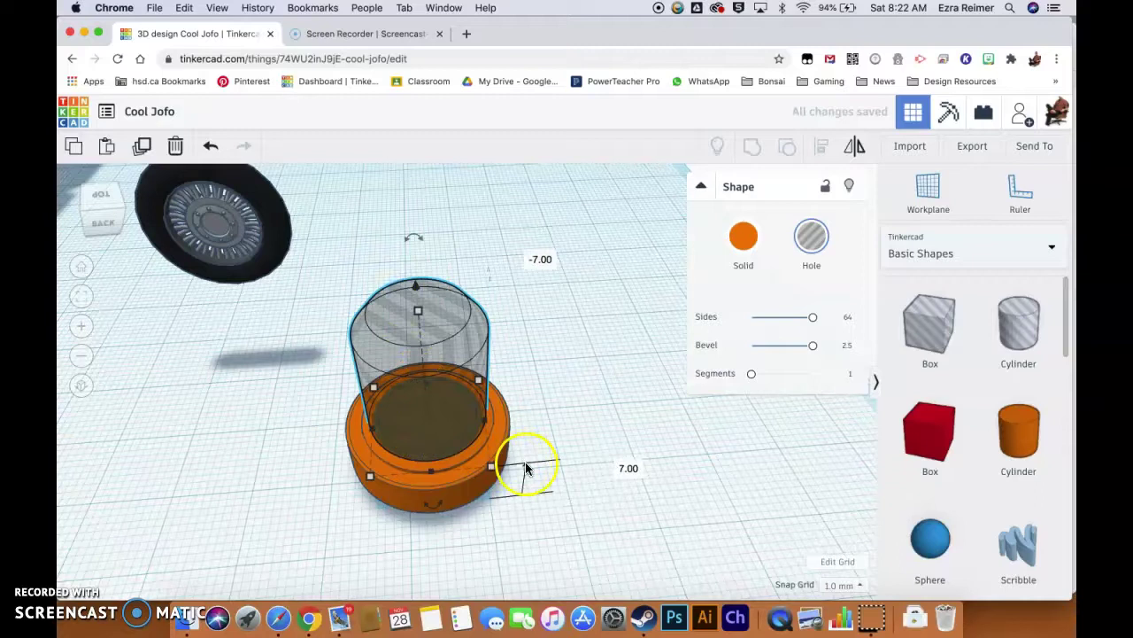
right_drag(526, 464, 534, 422)
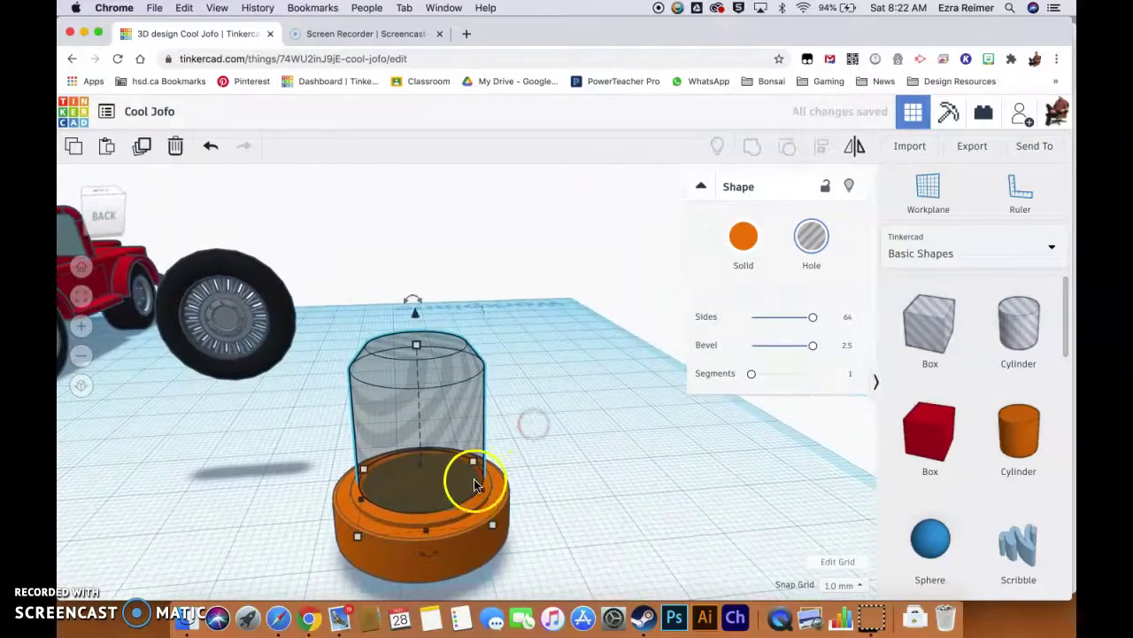
click(526, 407)
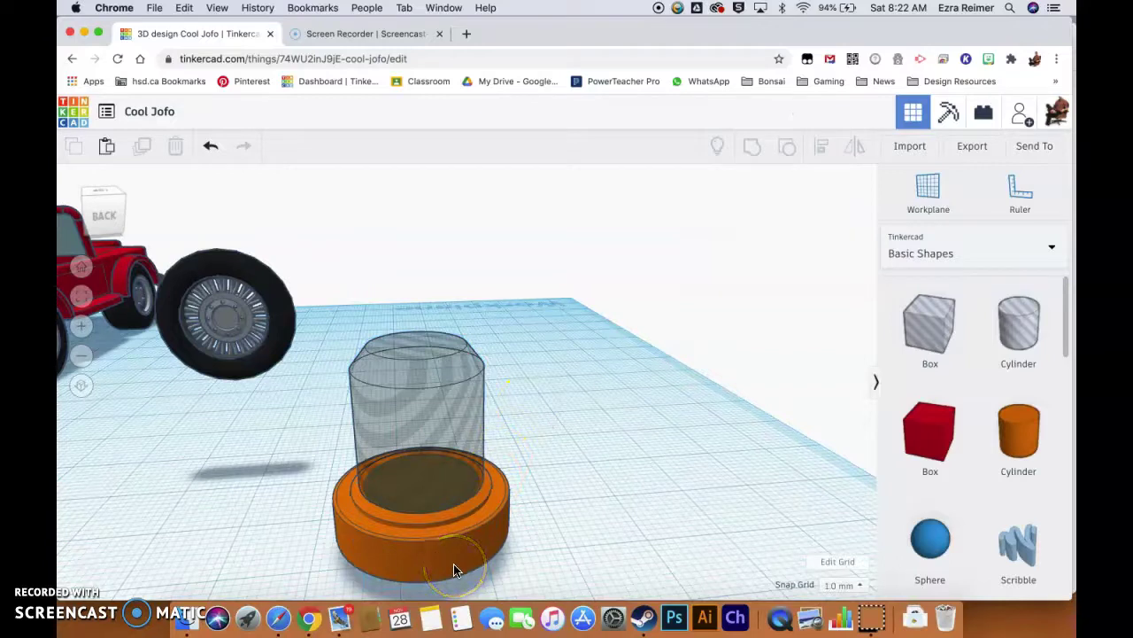
click(442, 429)
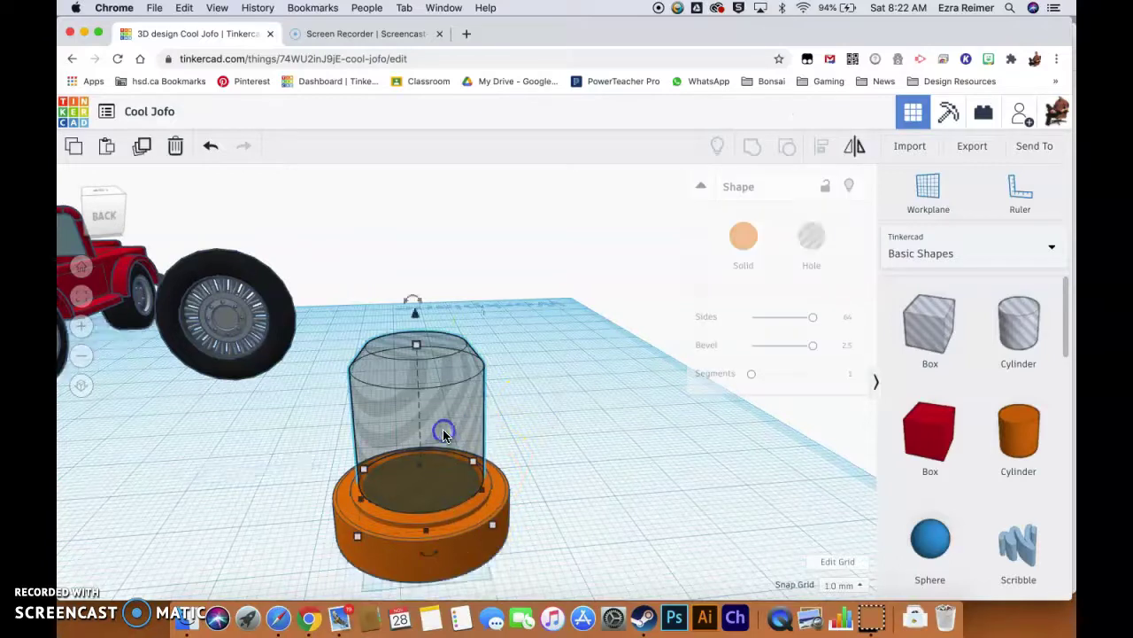
drag(424, 311, 413, 301)
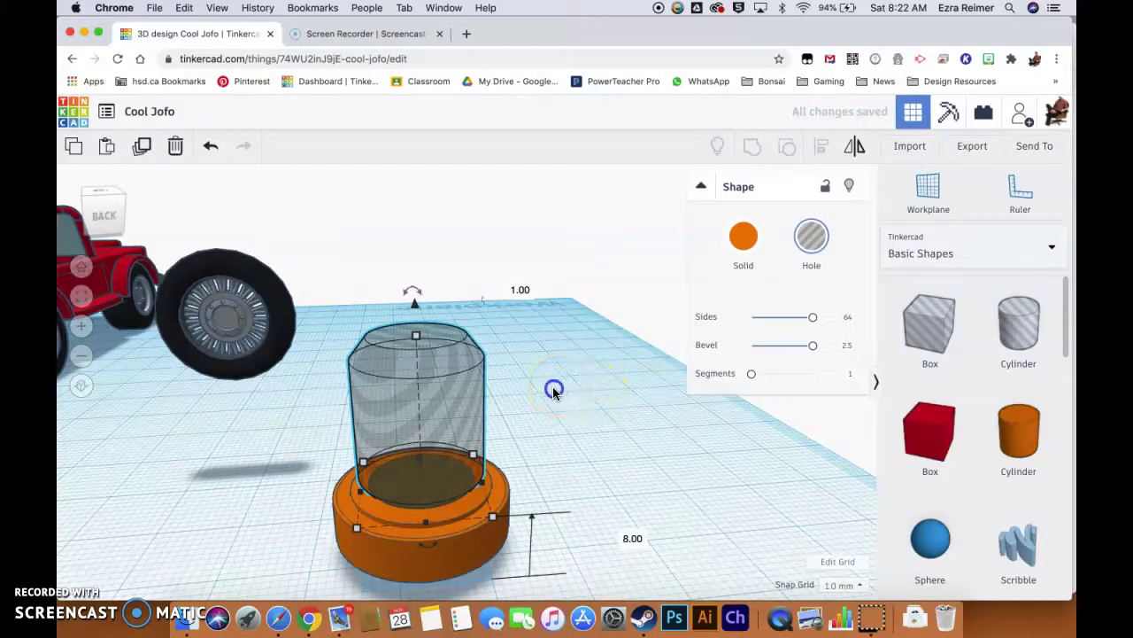
drag(554, 391, 305, 584)
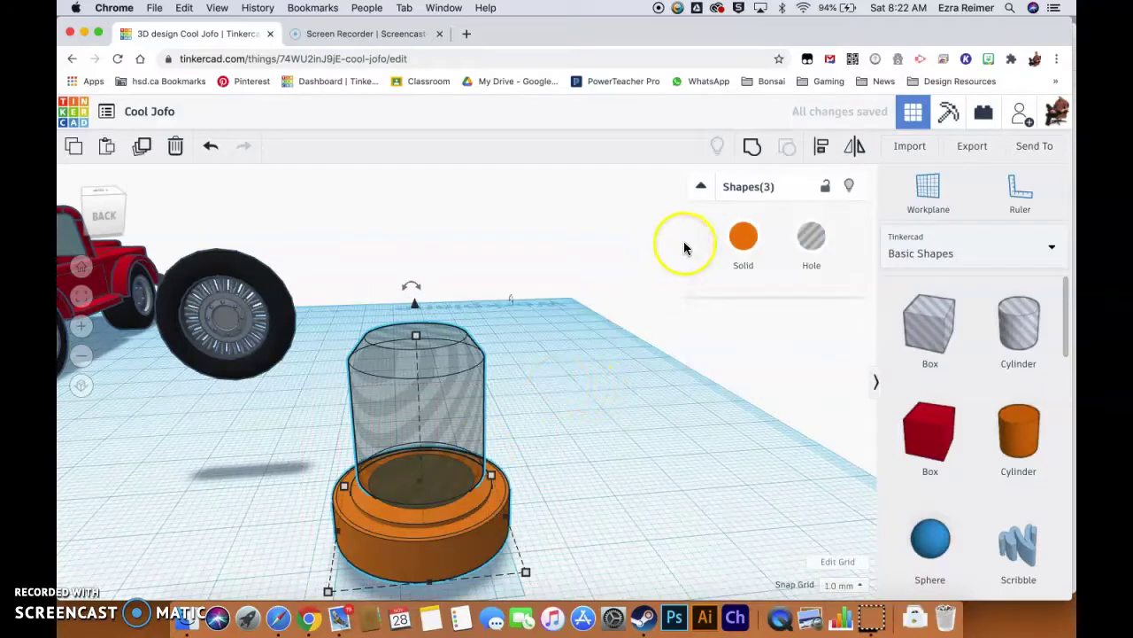
Group the hole and both orange discs into one hub ring with a recessed centre.
click(751, 147)
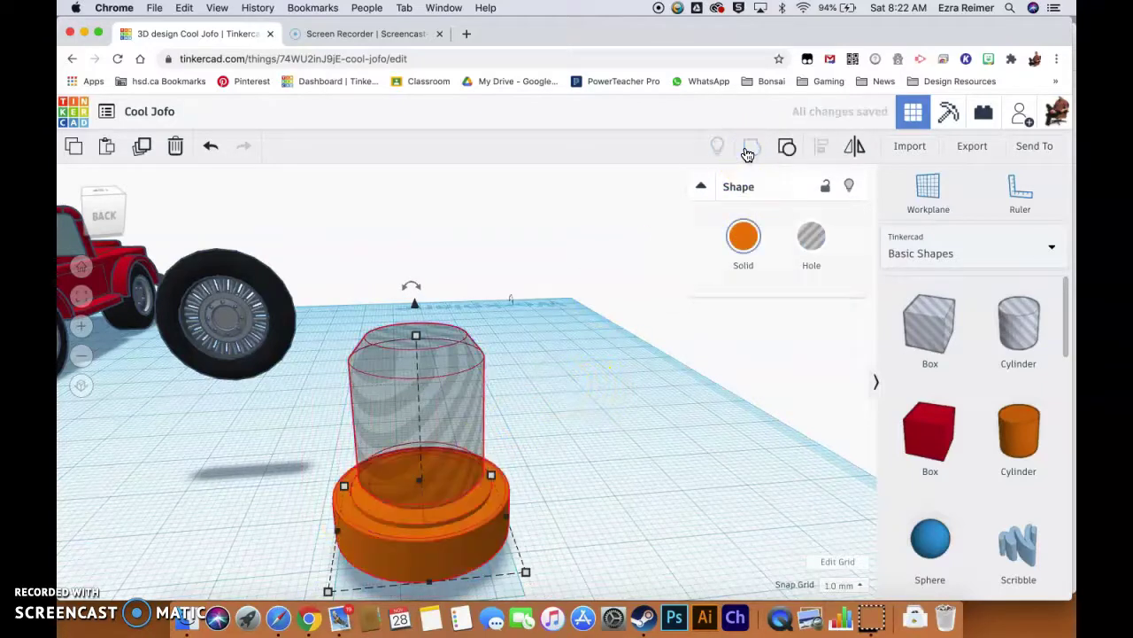
right_drag(592, 343, 431, 513)
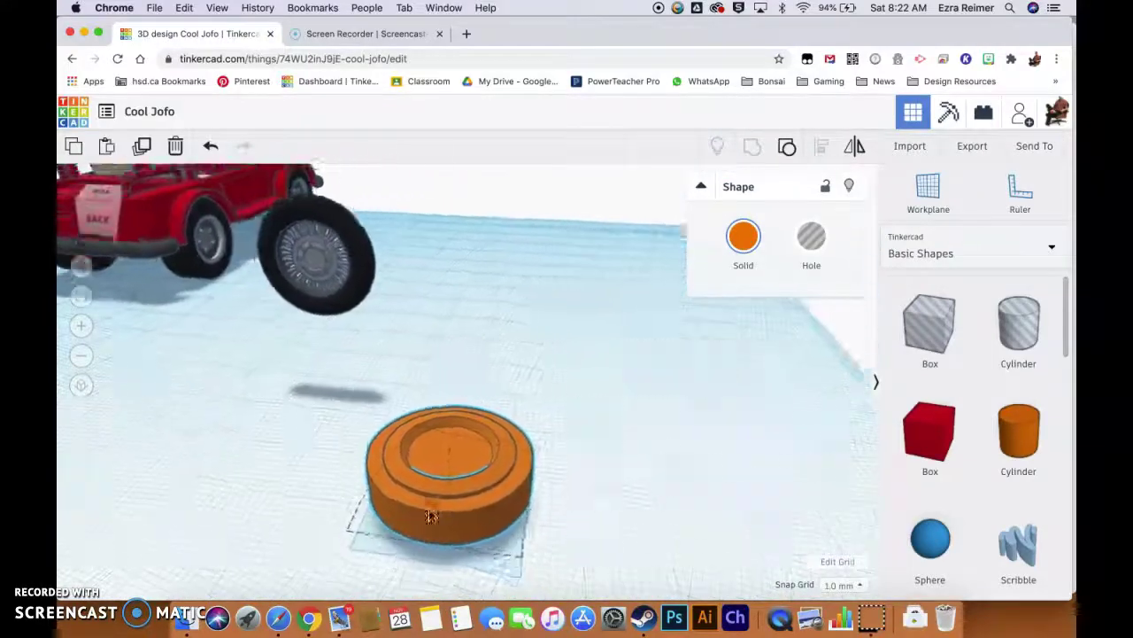
click(447, 465)
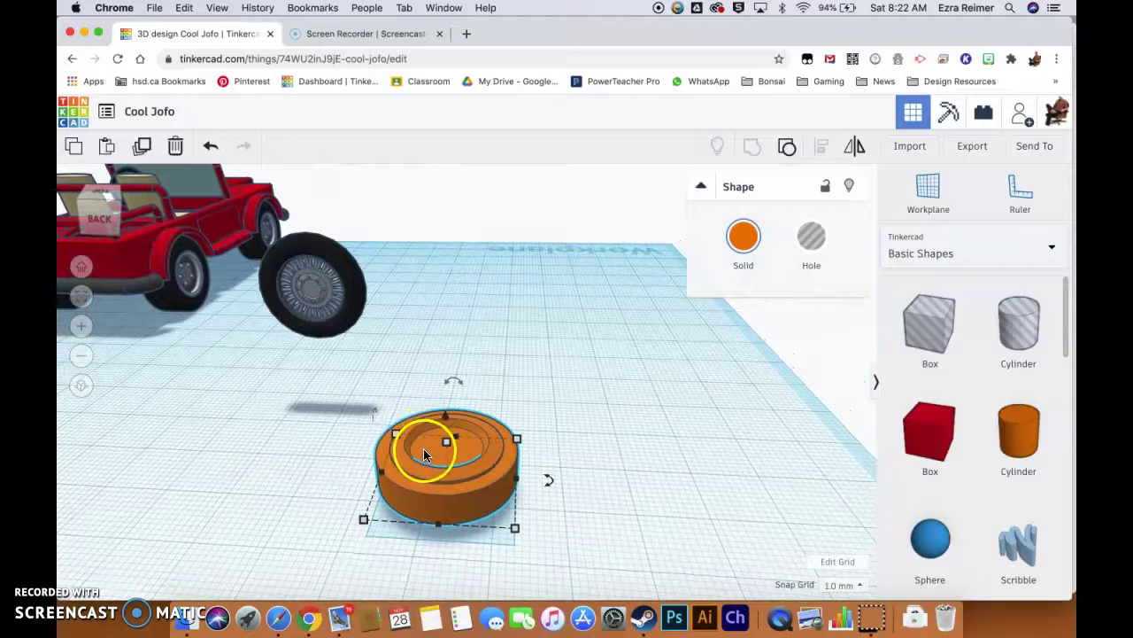
click(376, 523)
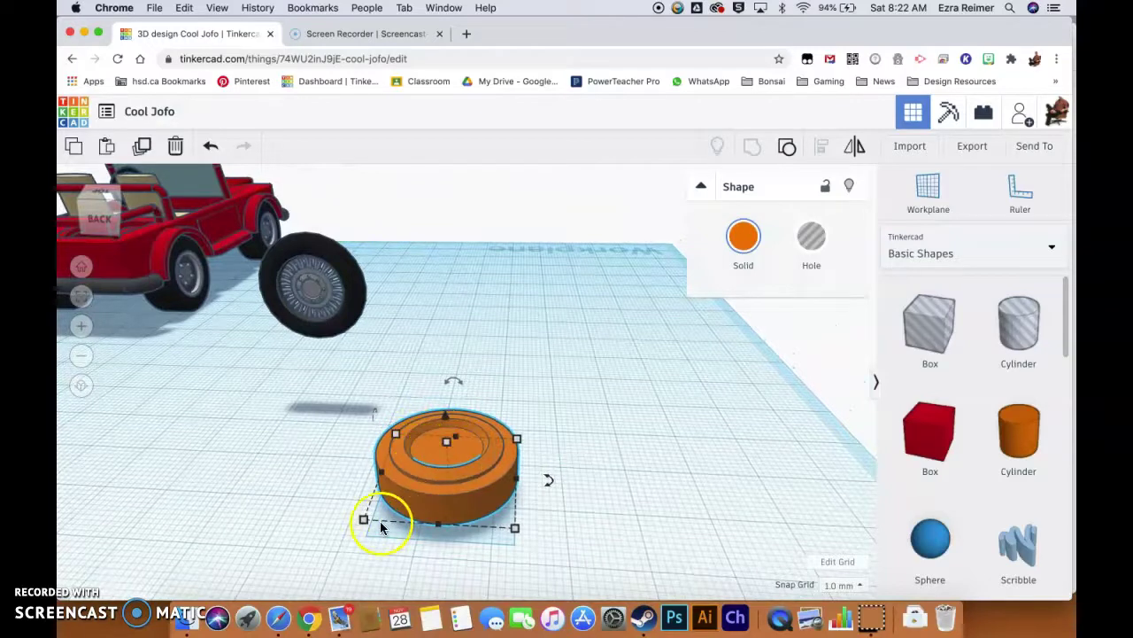
right_drag(377, 522, 520, 404)
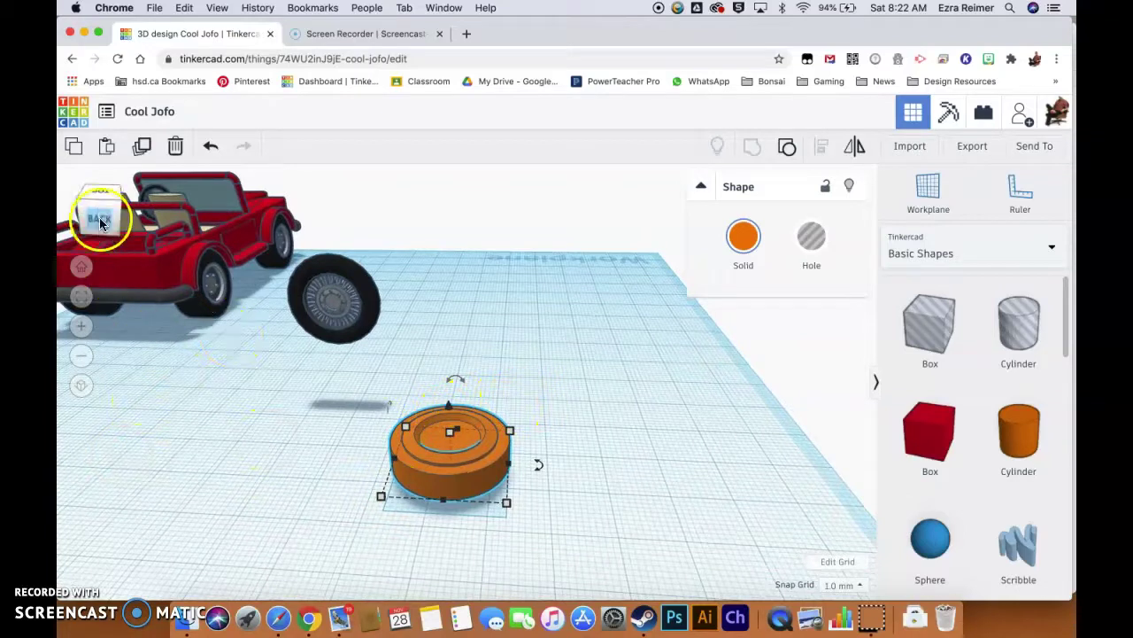
click(100, 189)
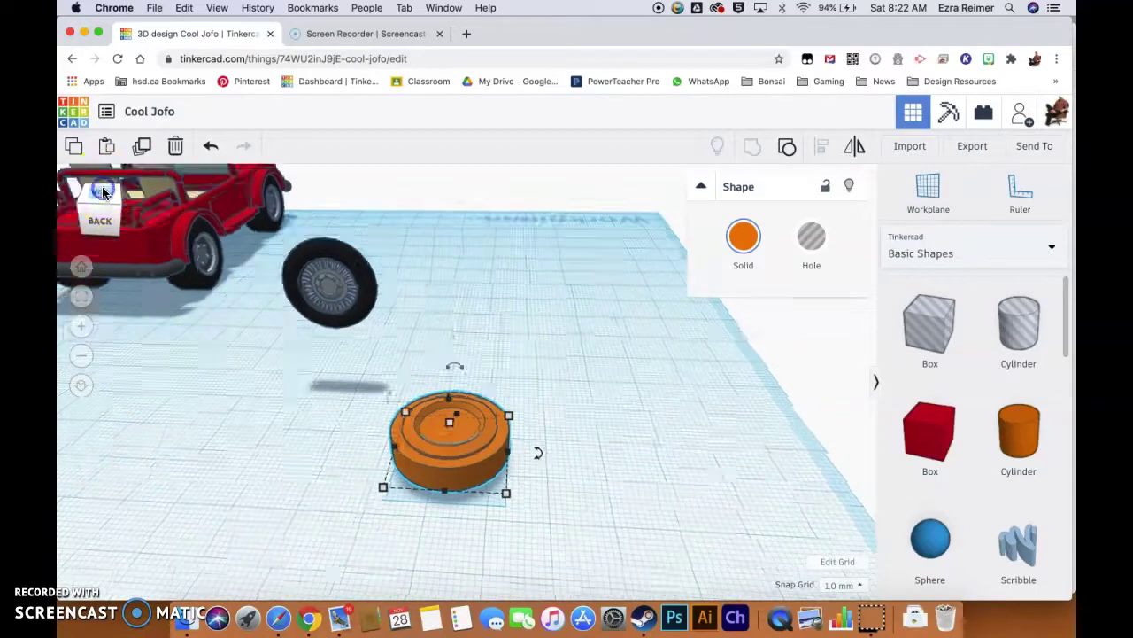
scroll(466, 334, up, 5)
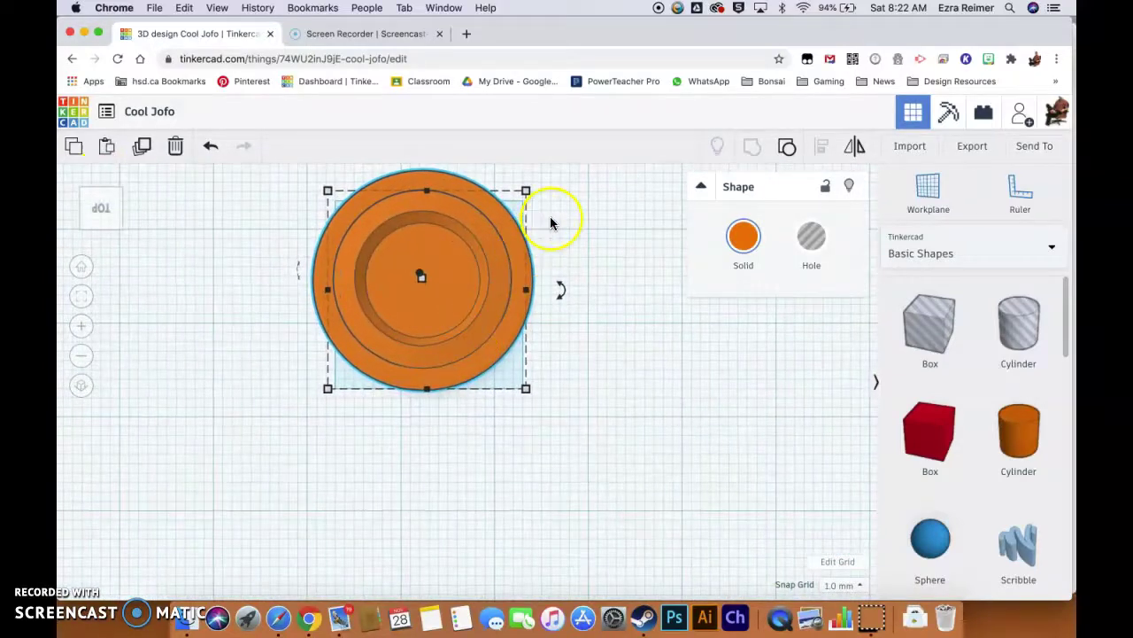
right_drag(550, 223, 610, 296)
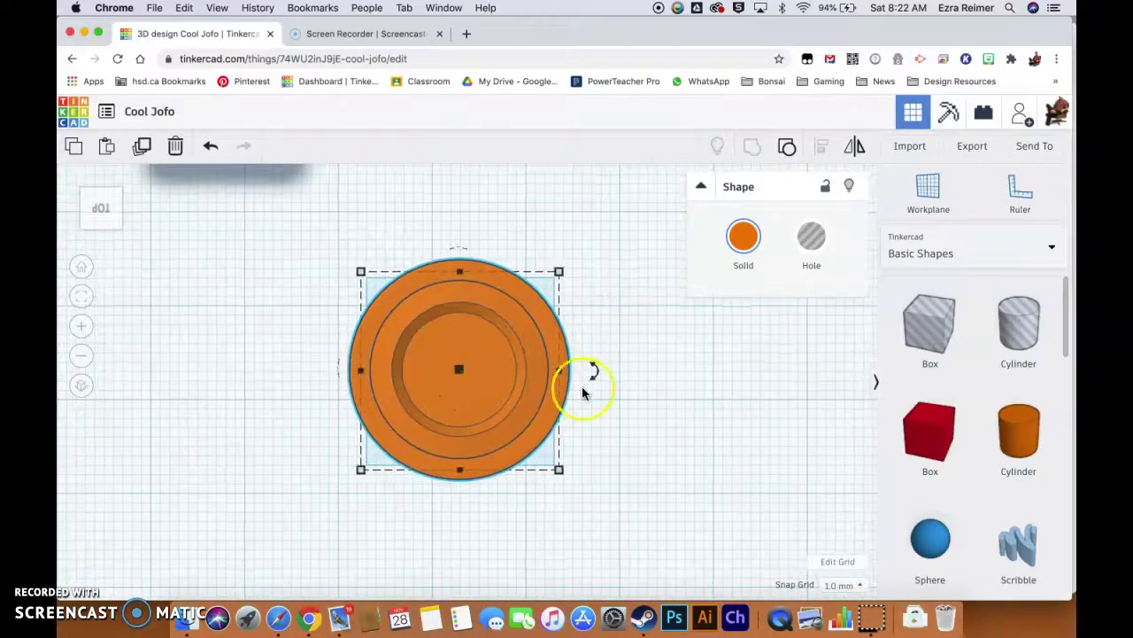
right_drag(578, 413, 572, 371)
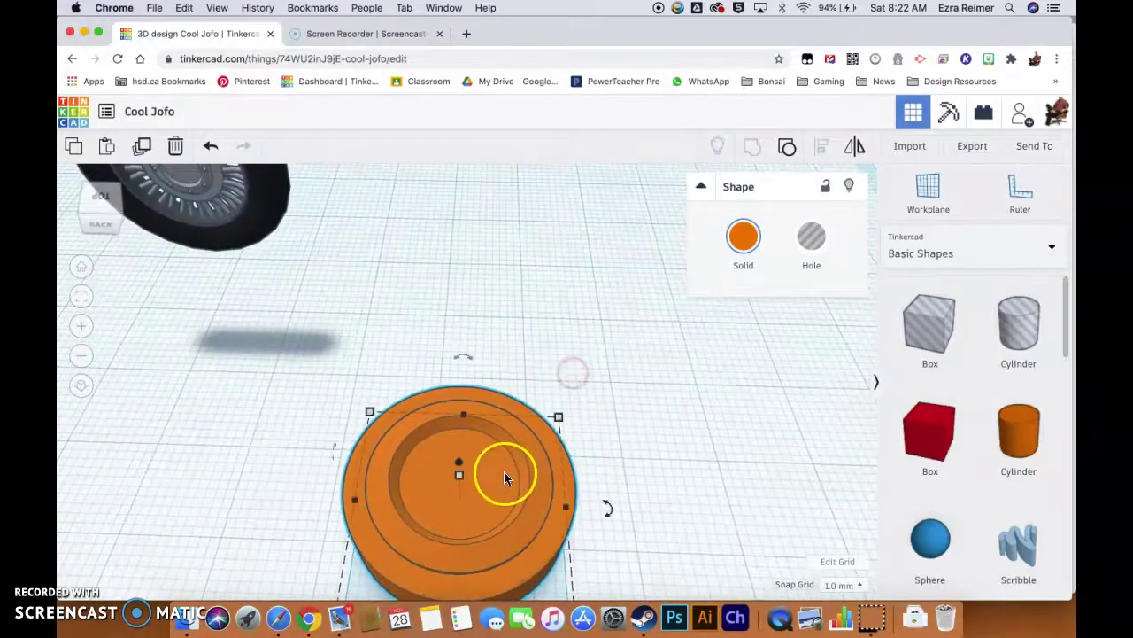
right_drag(504, 475, 508, 421)
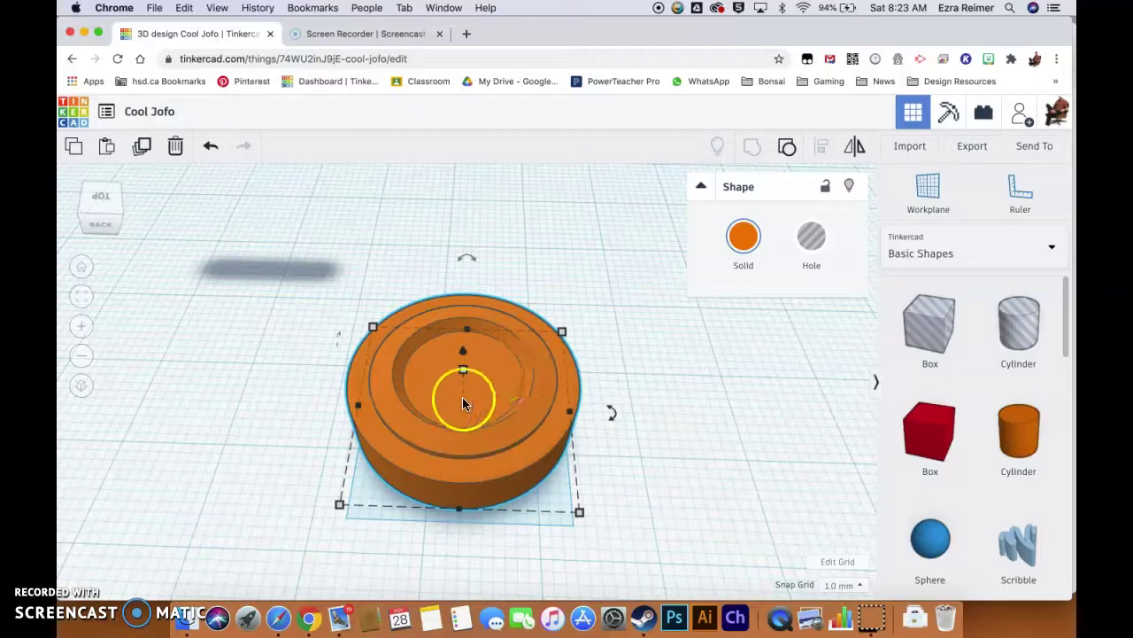
Deselect the hub and pick Paraboloid from the Basic Shapes list.
click(665, 393)
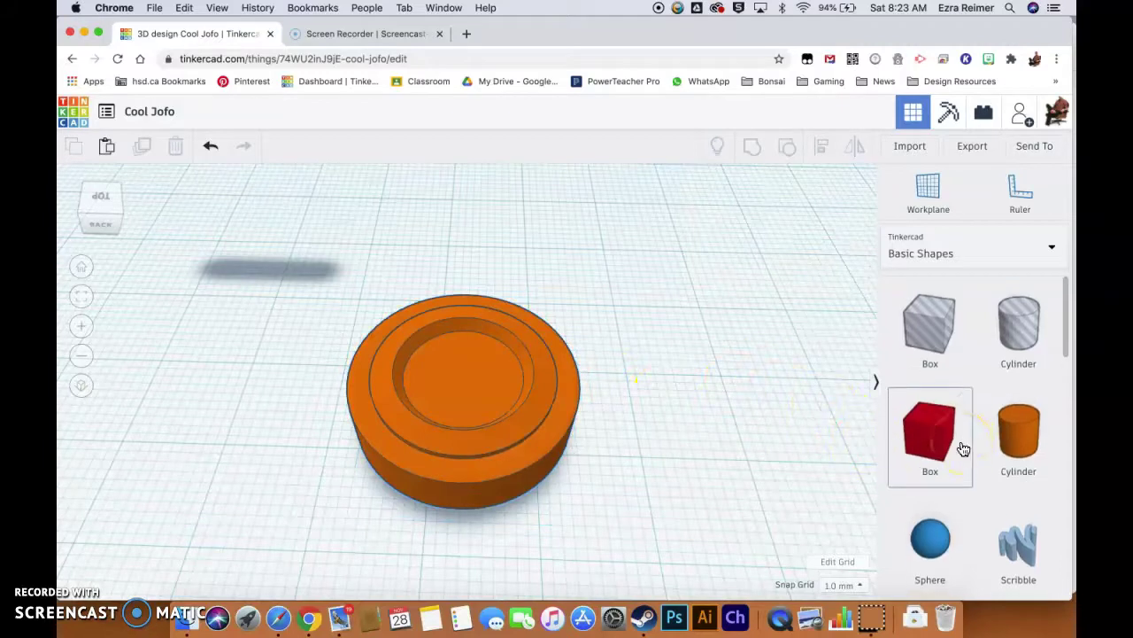
scroll(963, 449, down, 5)
scroll(964, 449, up, 2)
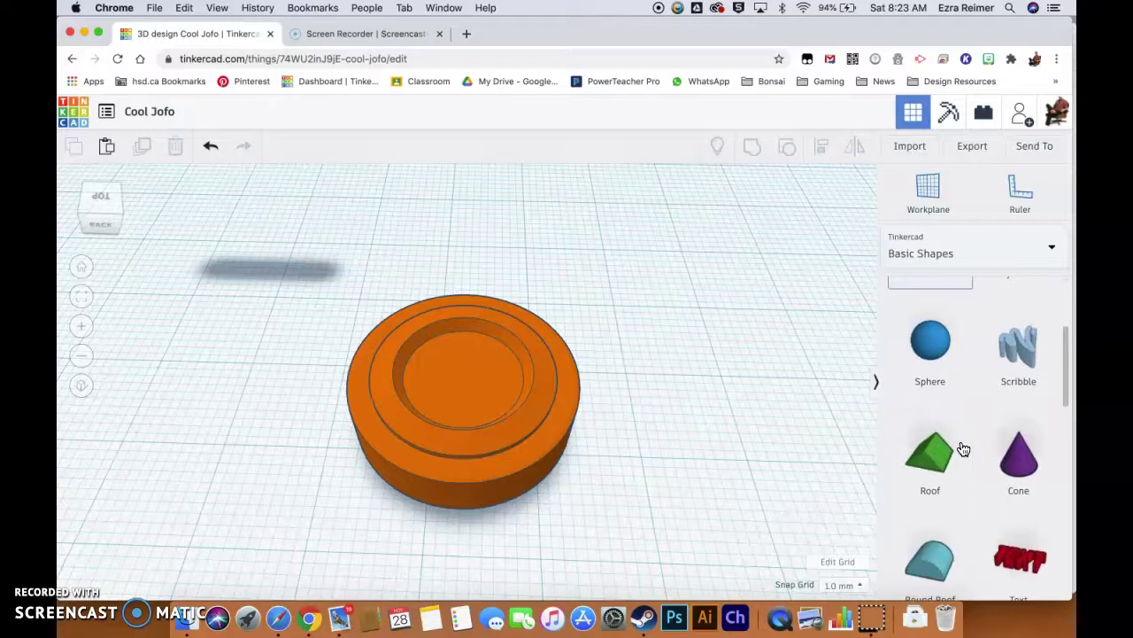
scroll(963, 449, down, 6)
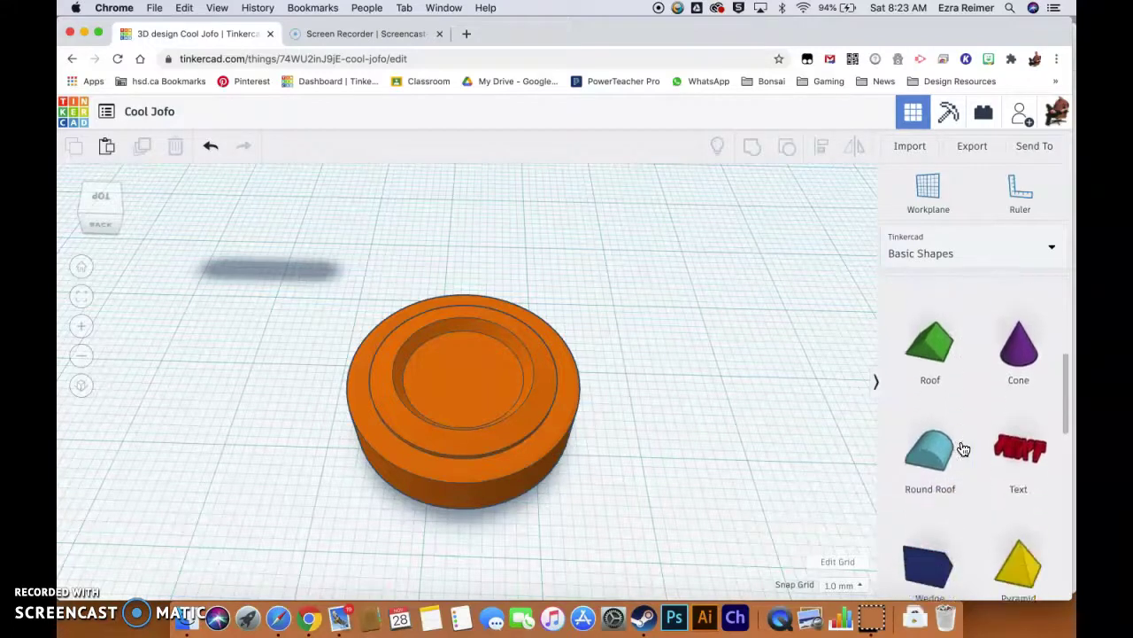
scroll(964, 449, down, 1)
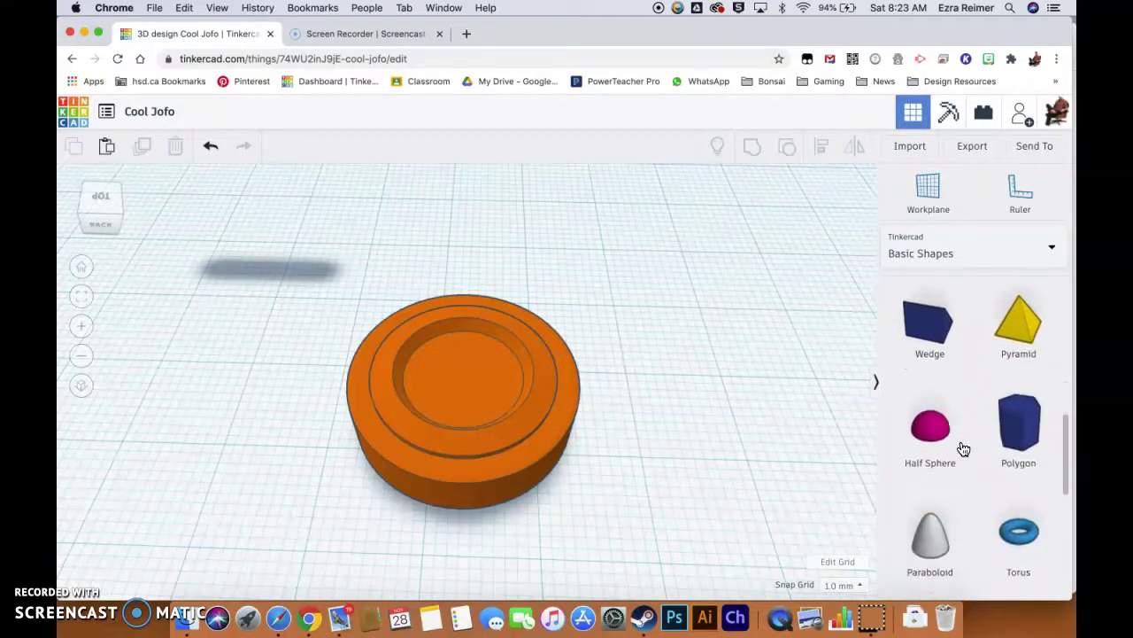
scroll(964, 449, down, 2)
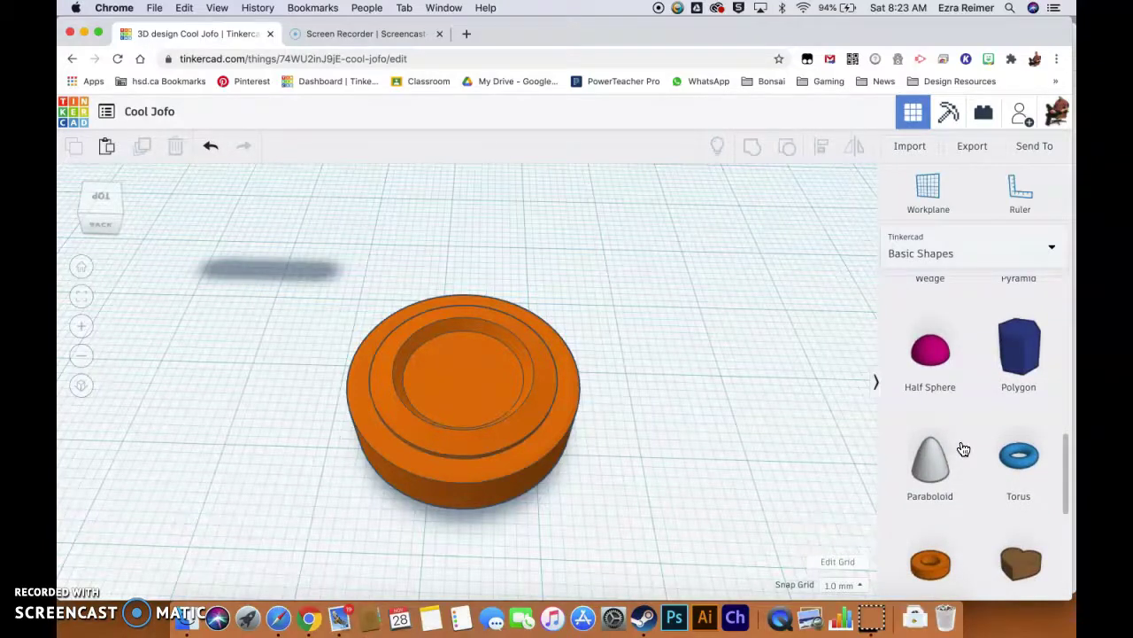
click(928, 481)
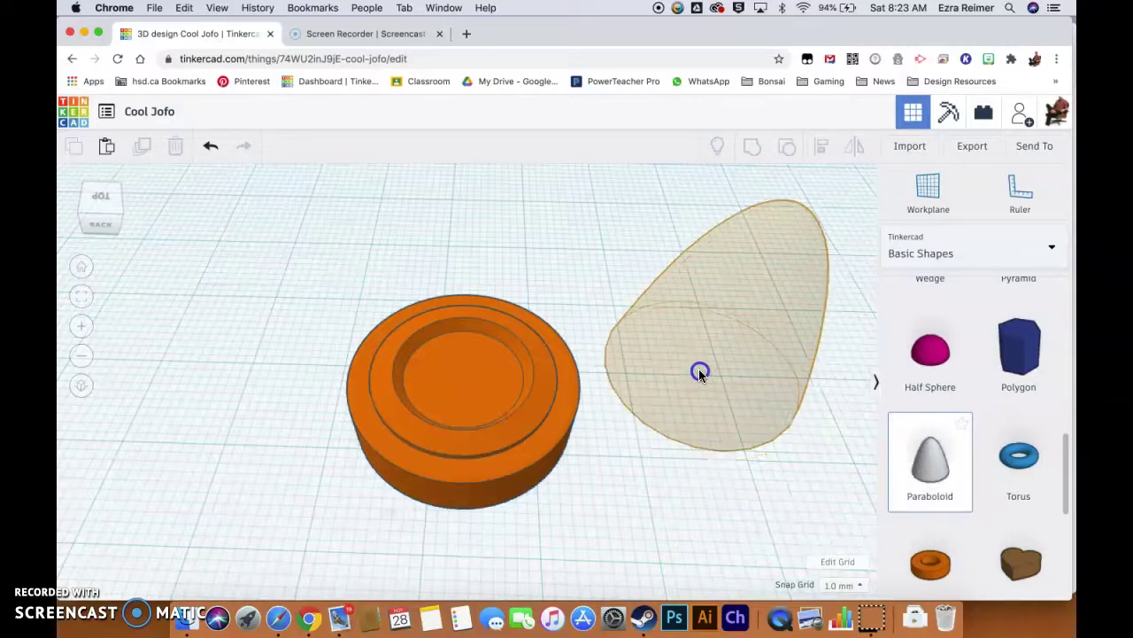
Place the paraboloid beside the hub, shrink it to about 2 mm across, and undo a stray nudge.
click(699, 370)
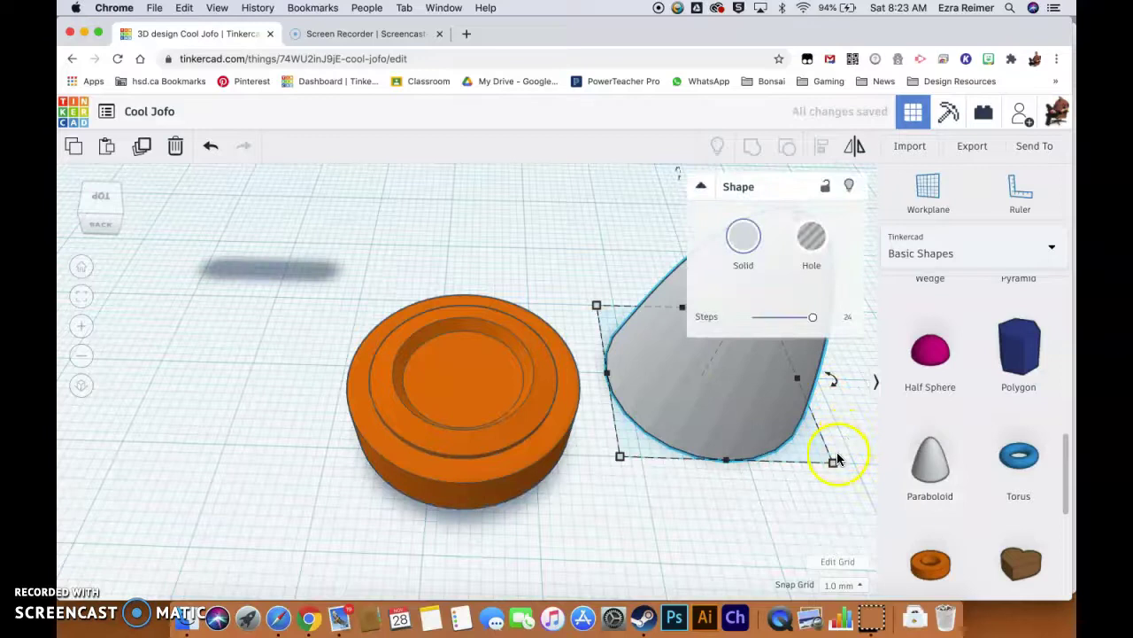
drag(833, 463, 611, 323)
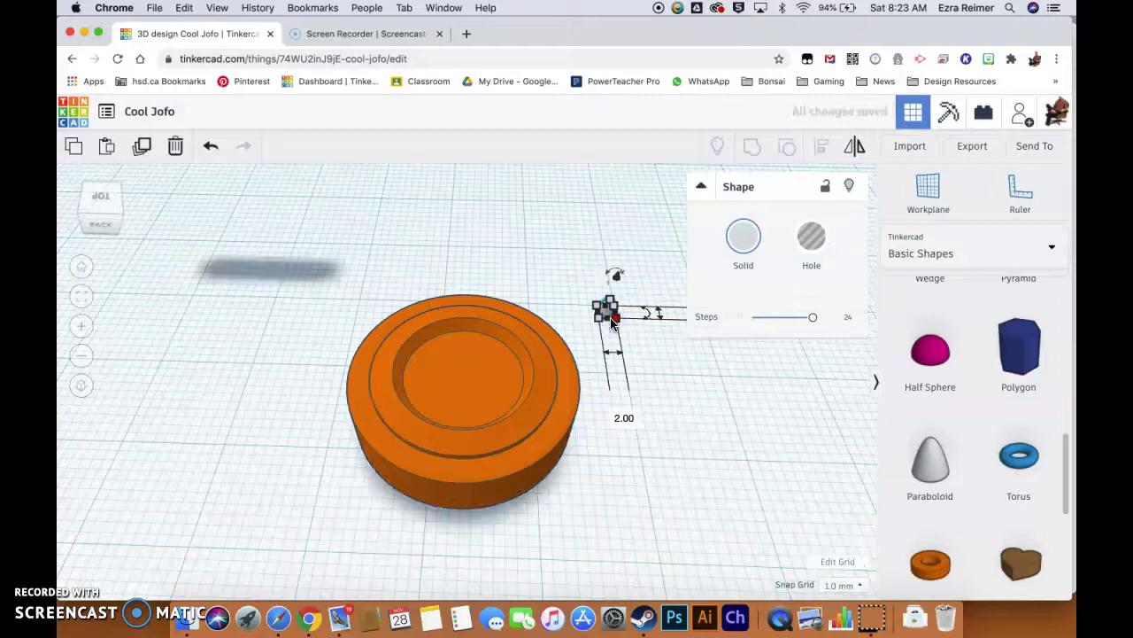
scroll(607, 380, up, 3)
right_drag(608, 377, 531, 346)
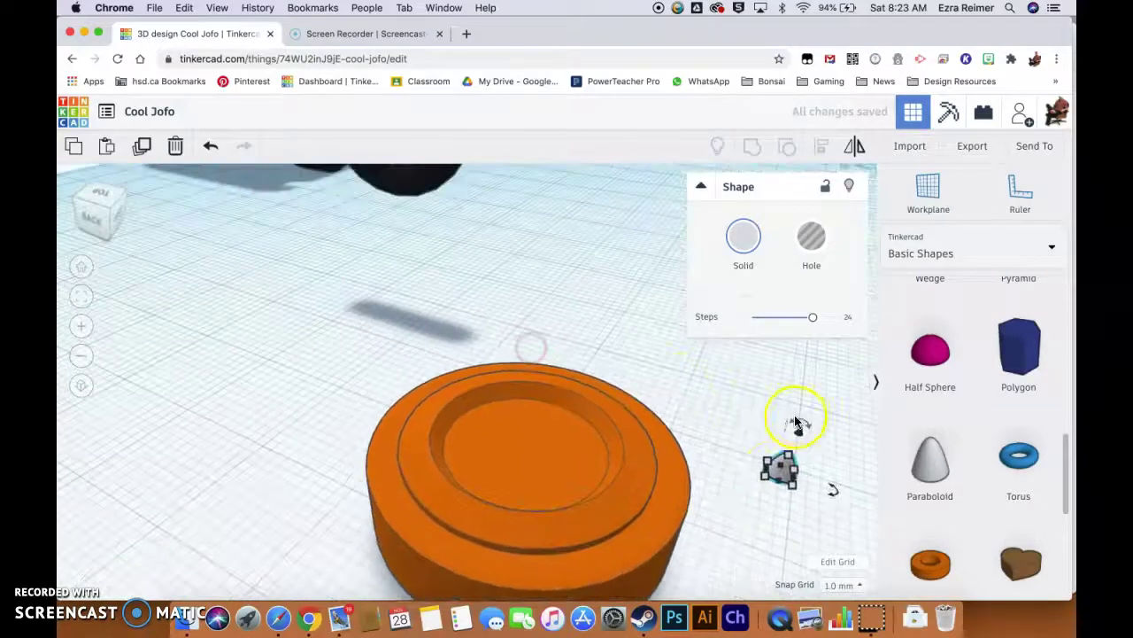
drag(777, 461, 689, 476)
key(super+z)
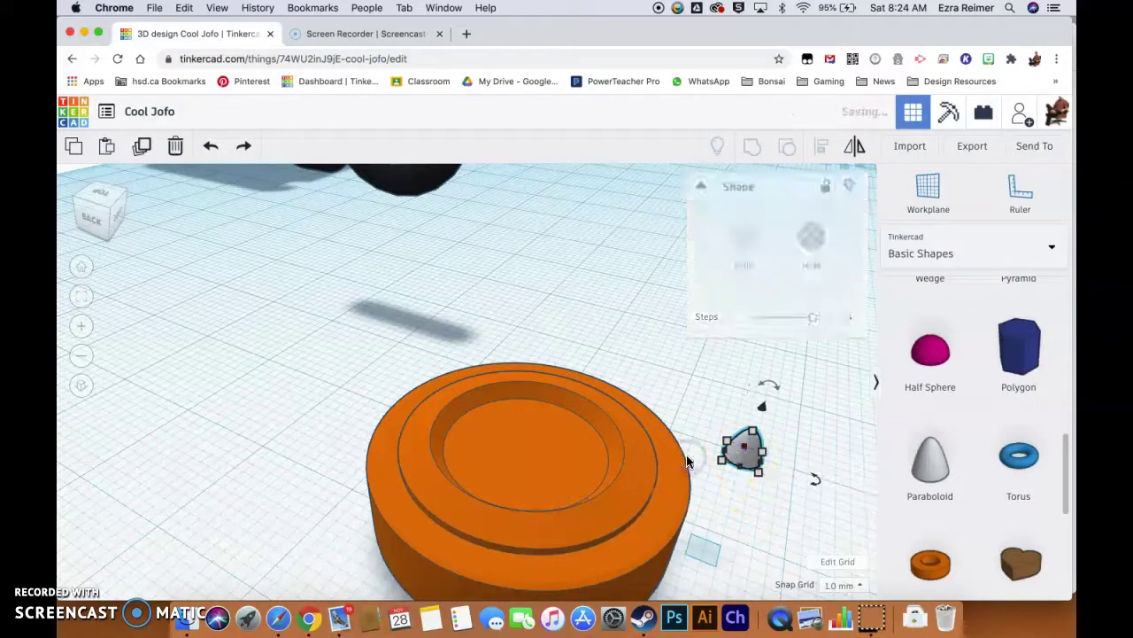
Drag the small paraboloid onto the disc's inner face, near the inner rim.
click(757, 440)
drag(757, 440, 476, 432)
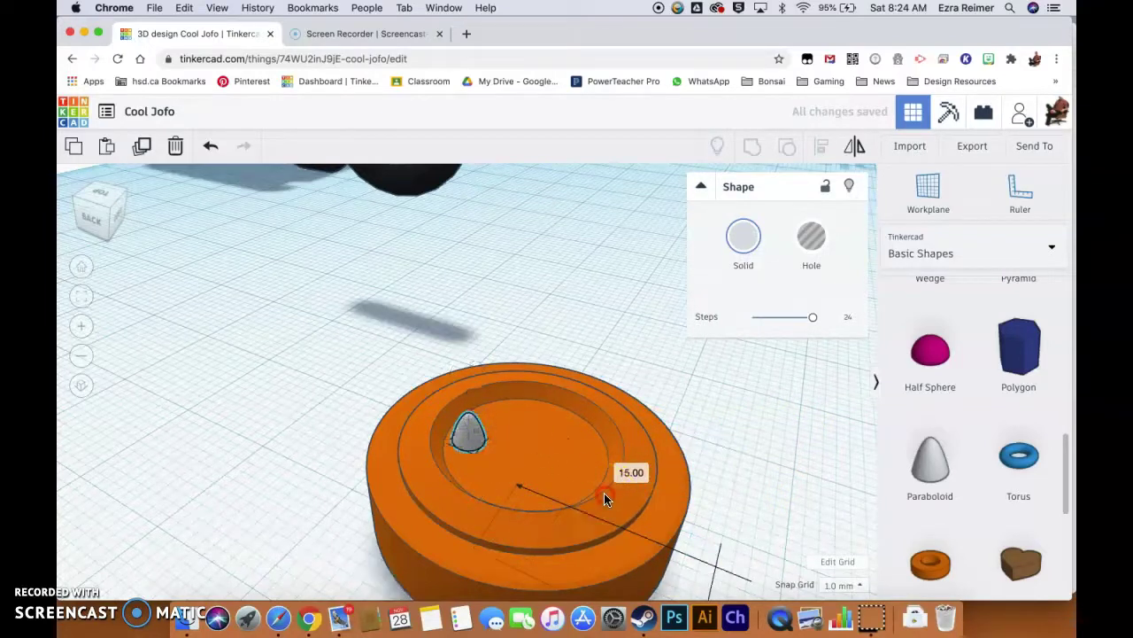
right_drag(603, 492, 471, 488)
drag(562, 464, 564, 441)
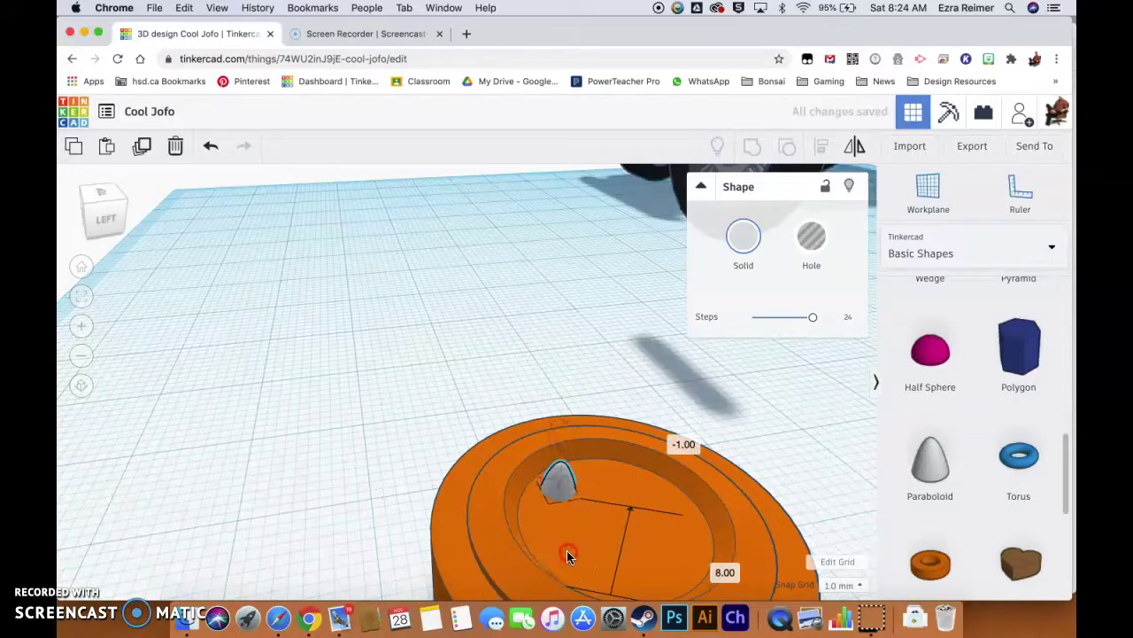
Fine-tune the paraboloid's spot near the inner circle's edge, checking it from several angles.
right_drag(566, 551, 616, 533)
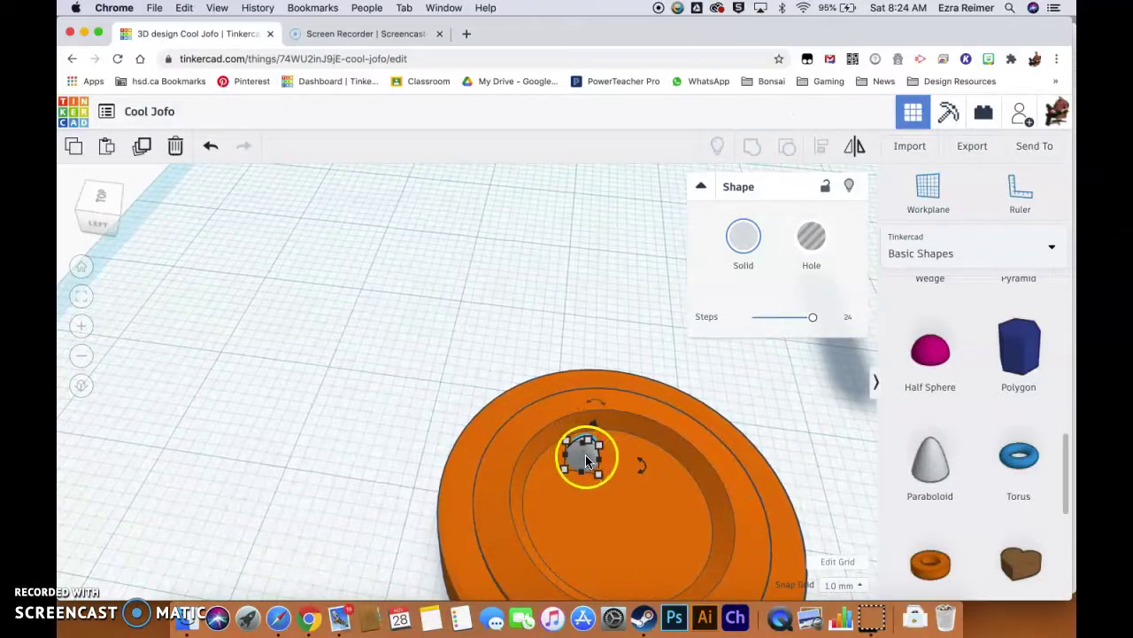
drag(585, 454, 613, 454)
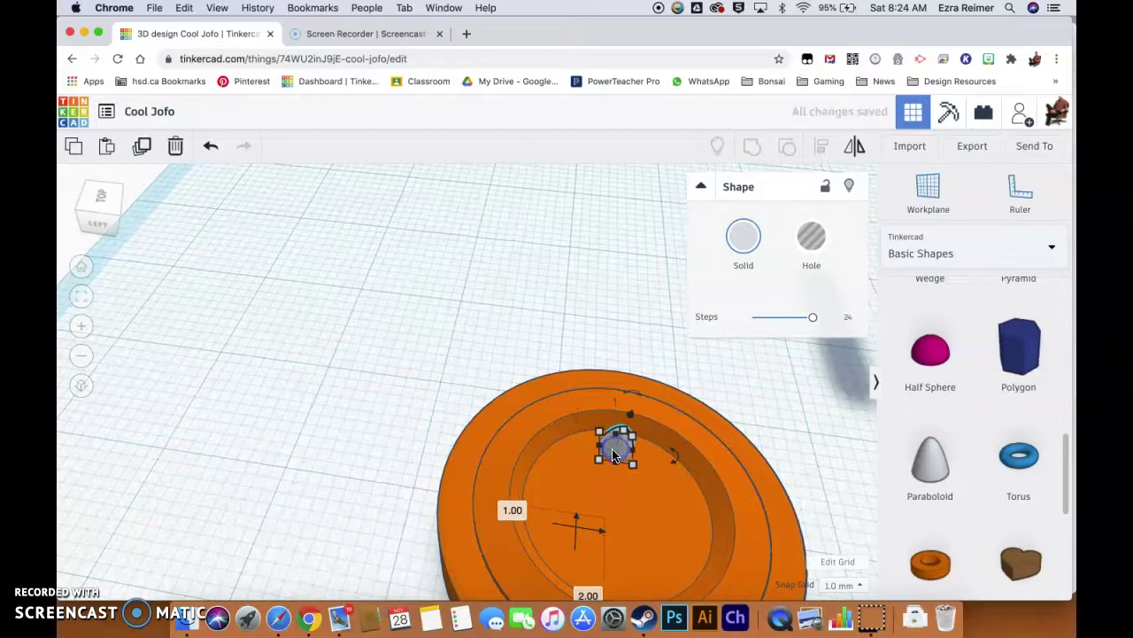
scroll(614, 453, down, 5)
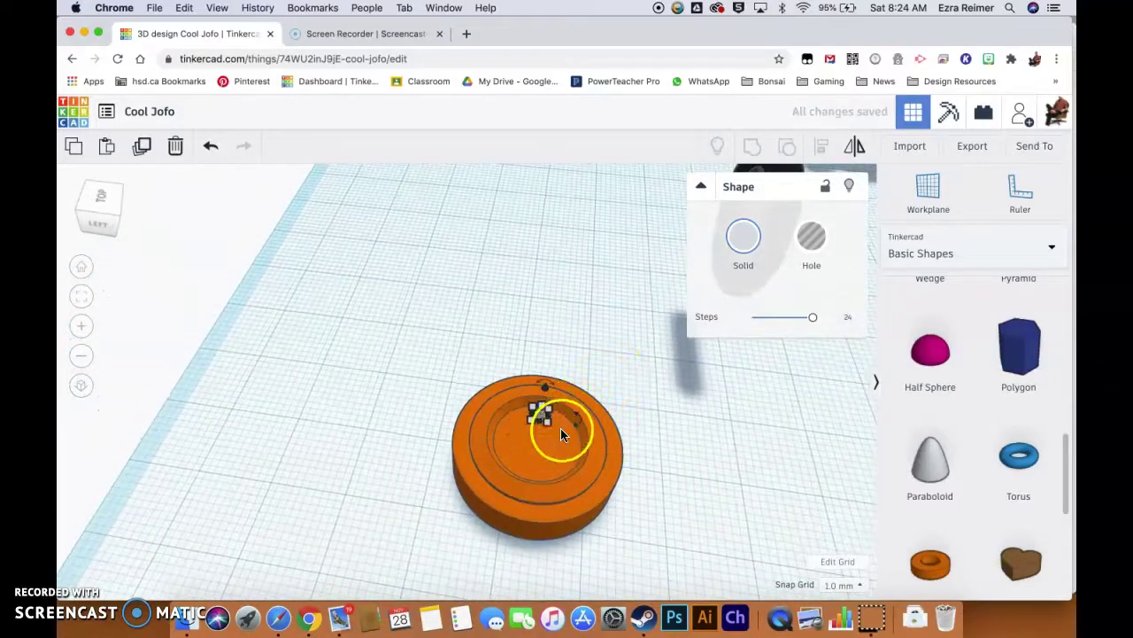
scroll(554, 440, up, 5)
scroll(553, 440, down, 5)
right_drag(523, 512, 569, 524)
scroll(569, 524, up, 5)
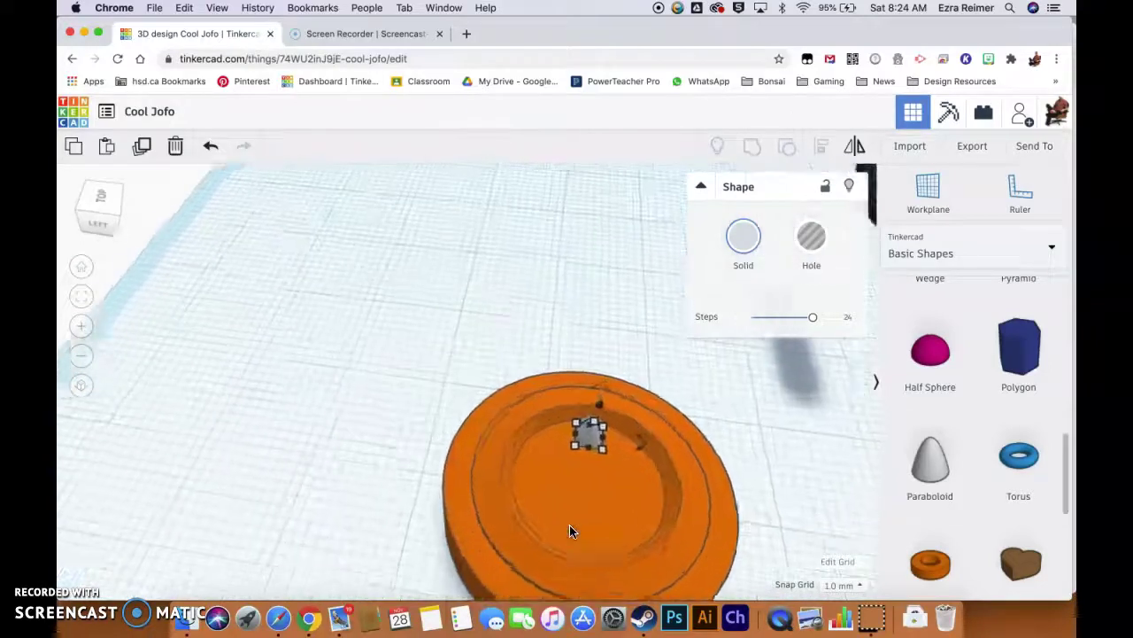
Place a copy of the paraboloid on the disc floor, directly across the centre.
click(617, 450)
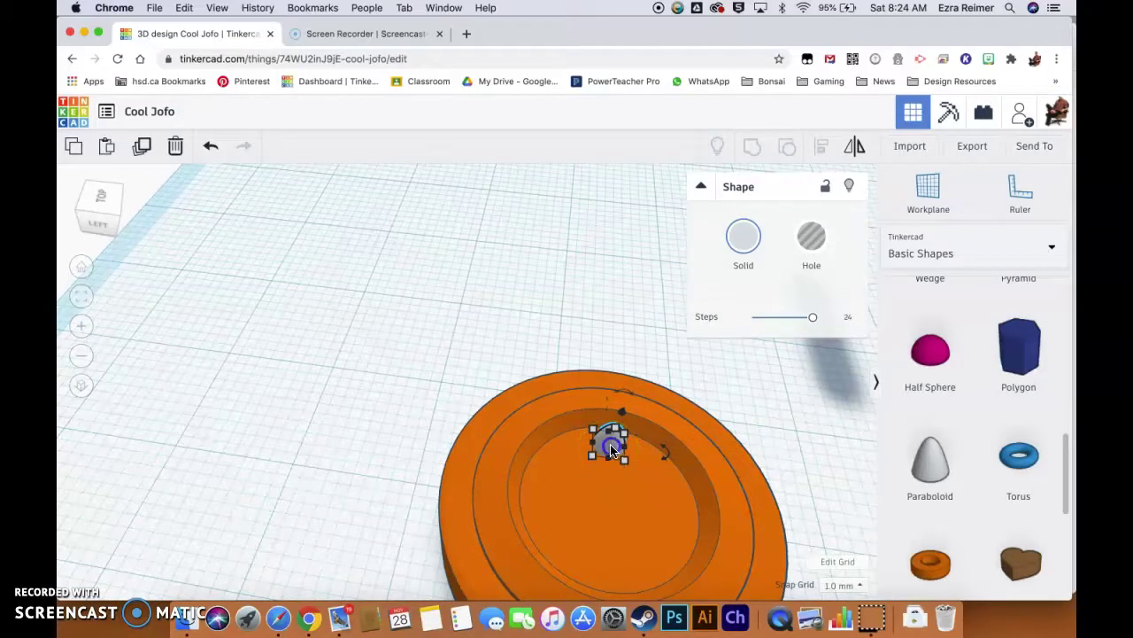
drag(611, 449, 607, 578)
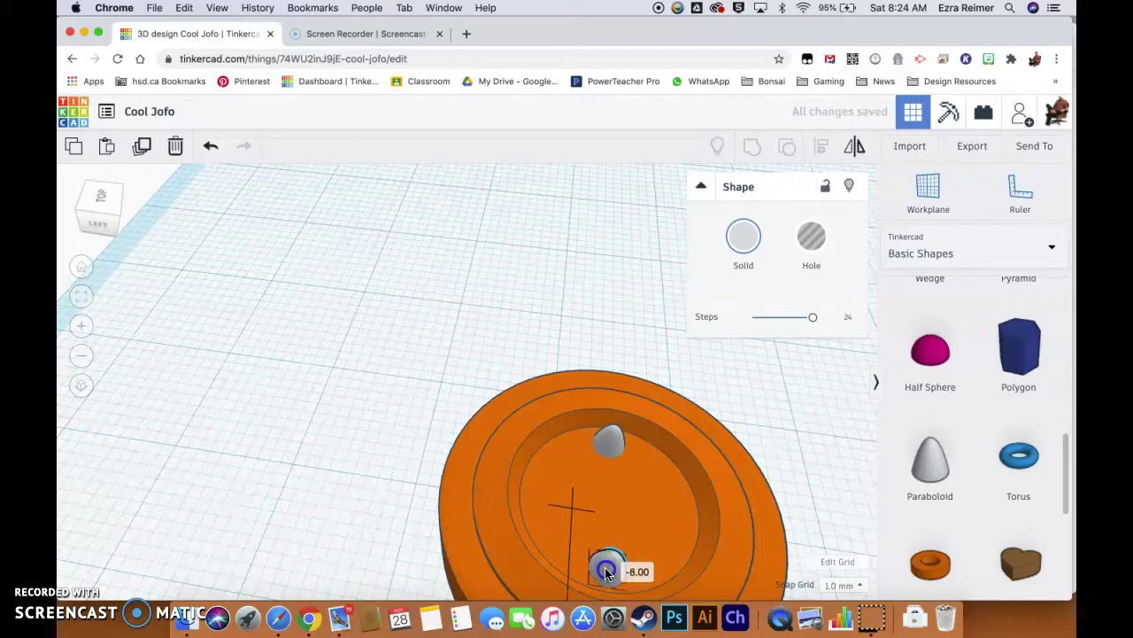
mouse_move(606, 571)
mouse_down()
mouse_move(607, 516)
mouse_move(587, 519)
mouse_move(612, 519)
mouse_move(610, 576)
mouse_up()
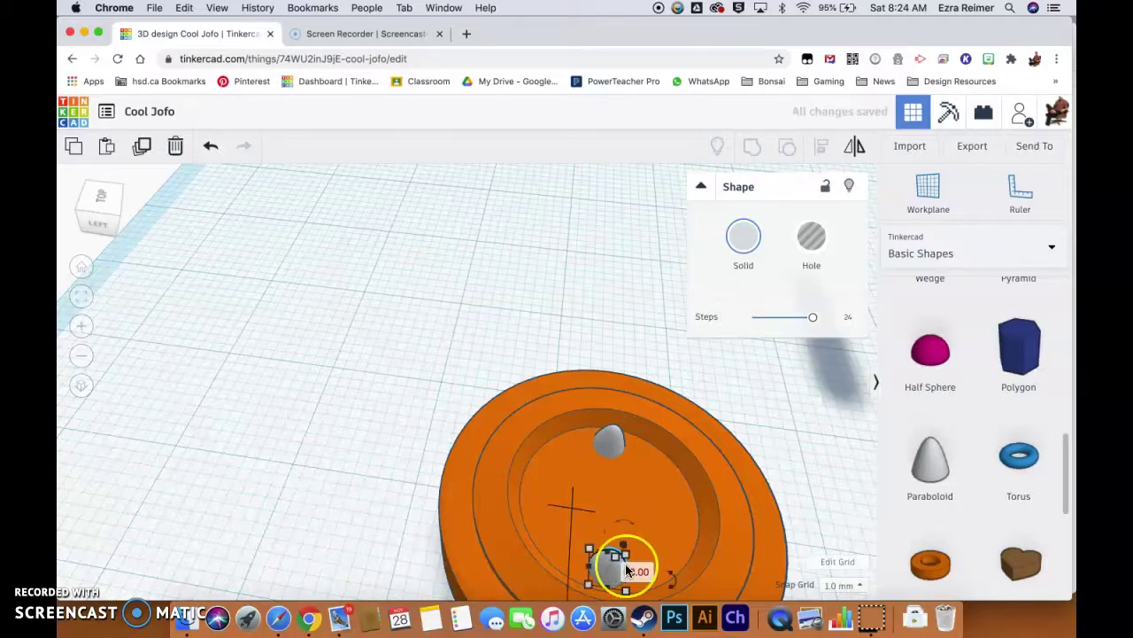
scroll(625, 563, down, 5)
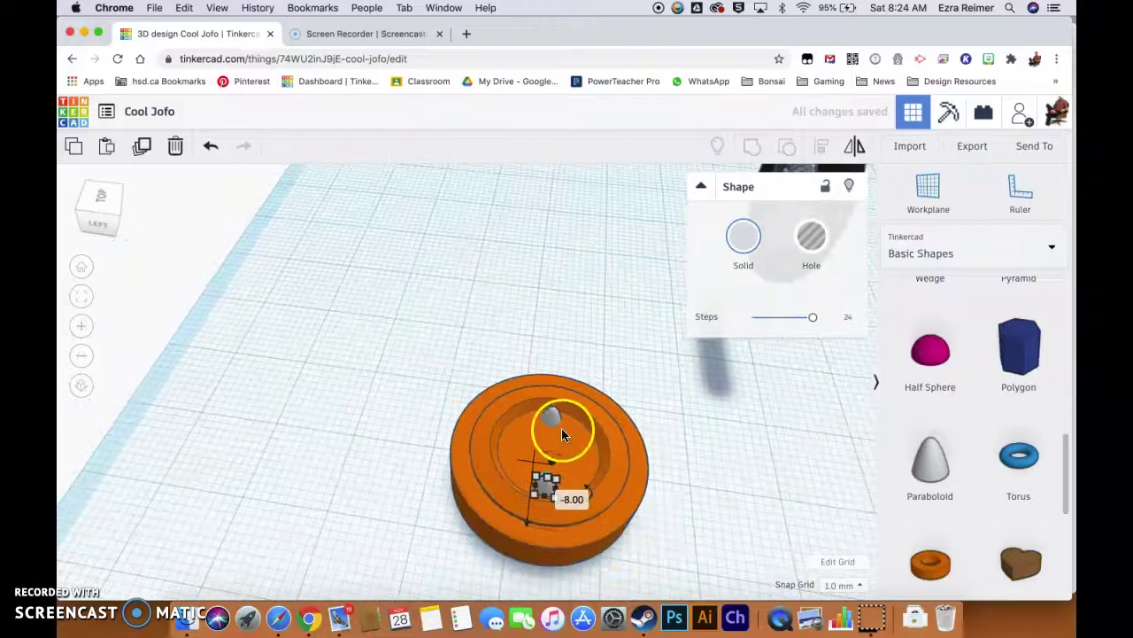
Line up the two paraboloids with Align and group them into one shape.
shift+click(548, 414)
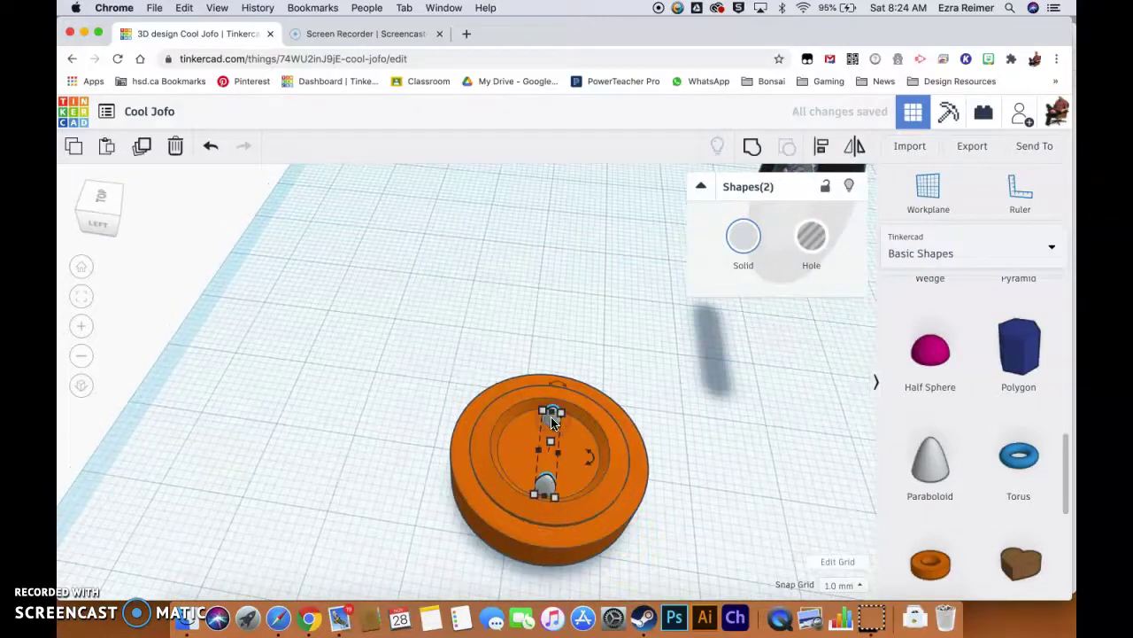
click(827, 157)
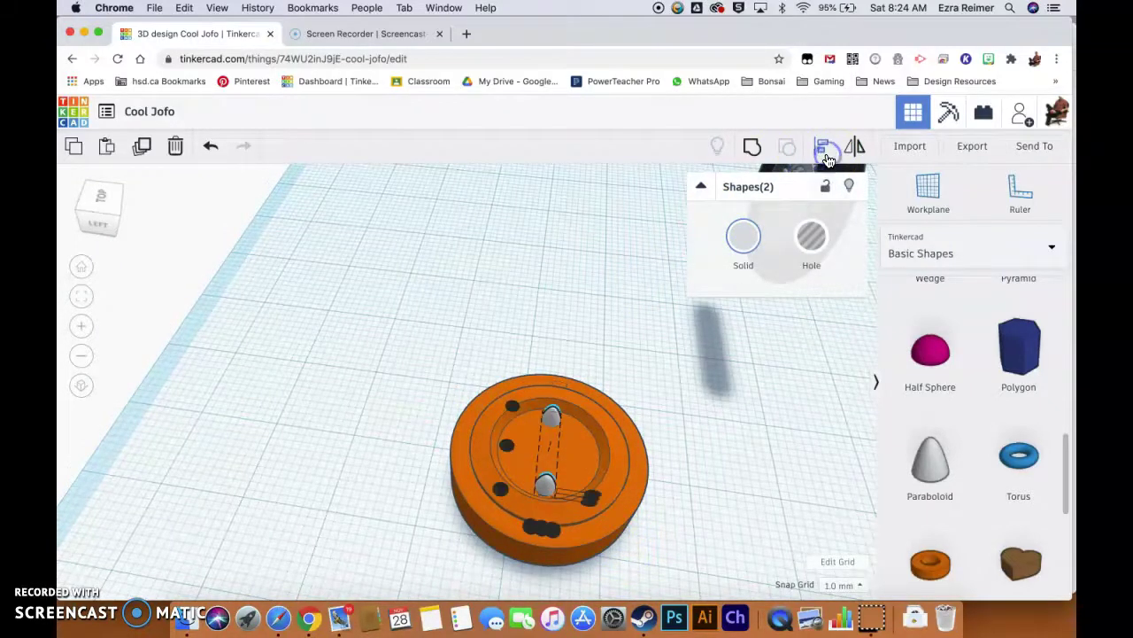
click(537, 532)
click(538, 530)
click(504, 449)
click(593, 497)
click(753, 147)
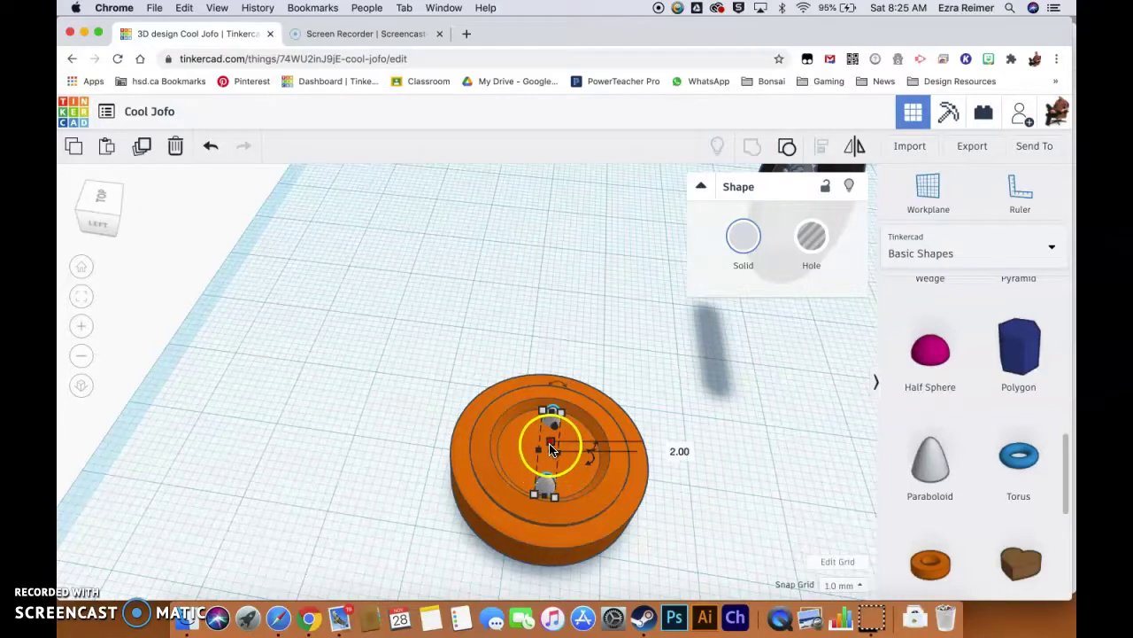
Adjust the grouped paraboloid pair's height so it sits inside the hub's inner ring.
scroll(549, 447, up, 5)
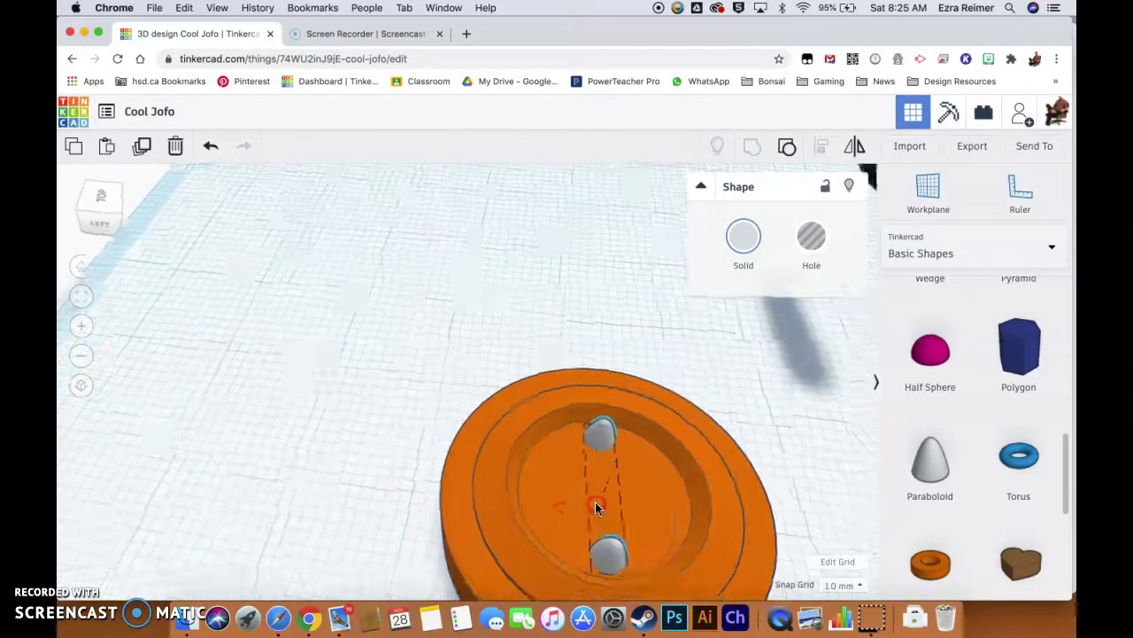
scroll(620, 496, down, 5)
click(569, 479)
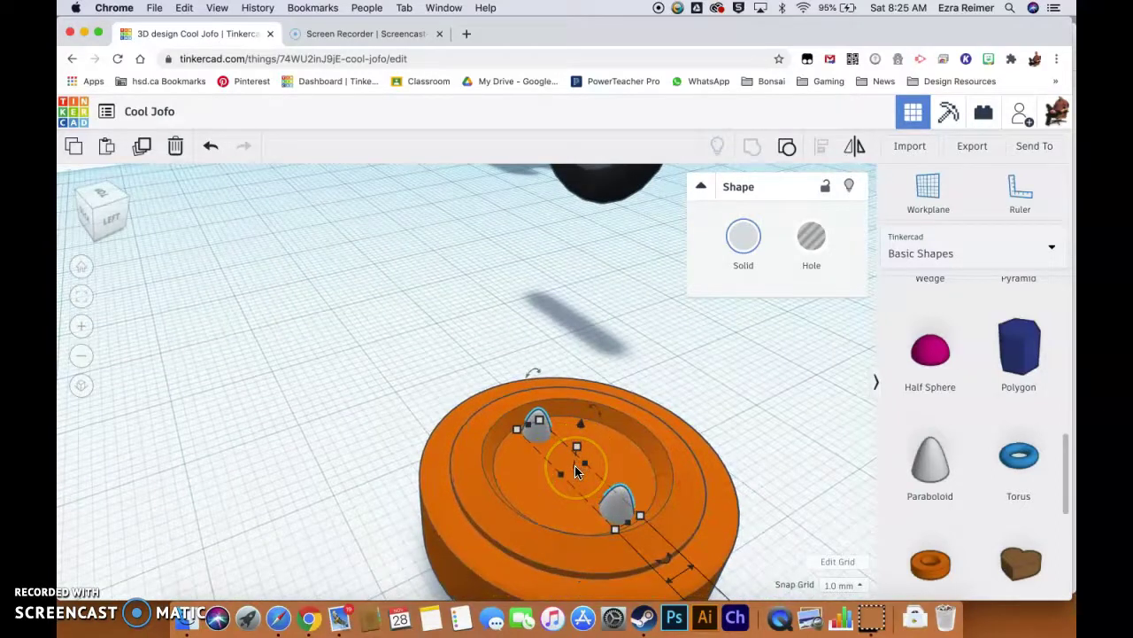
click(561, 478)
click(580, 425)
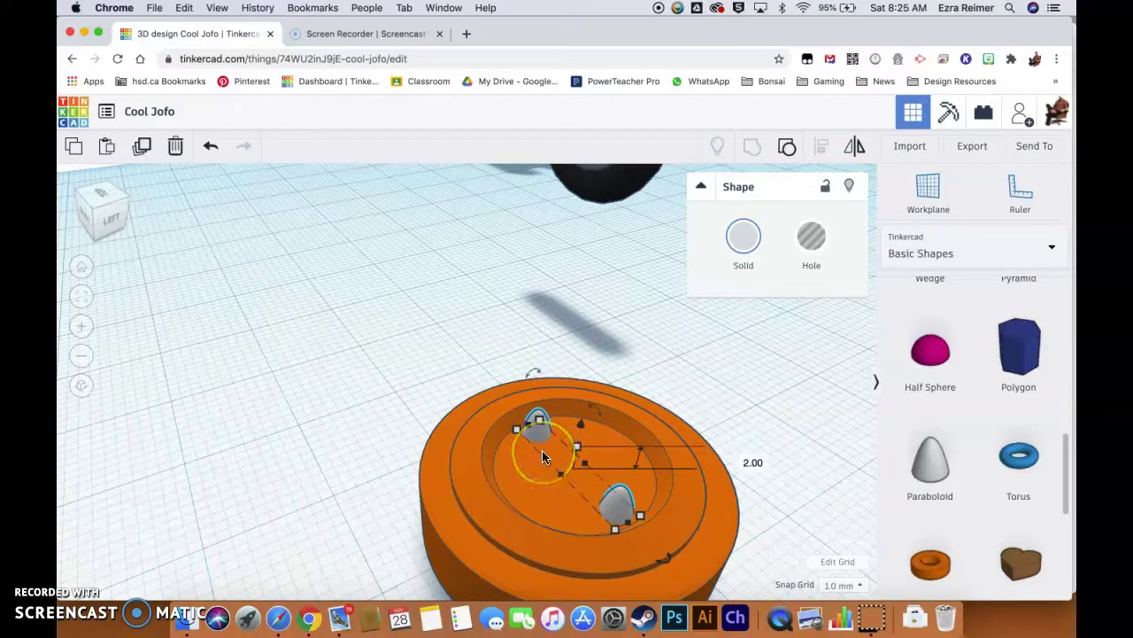
click(580, 465)
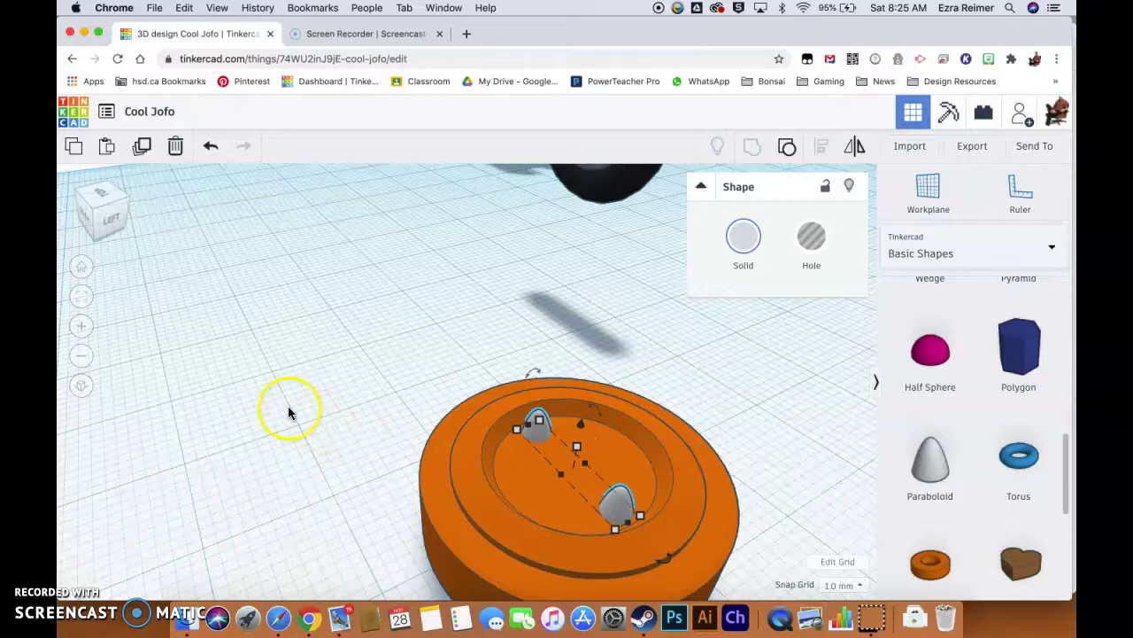
scroll(501, 386, down, 5)
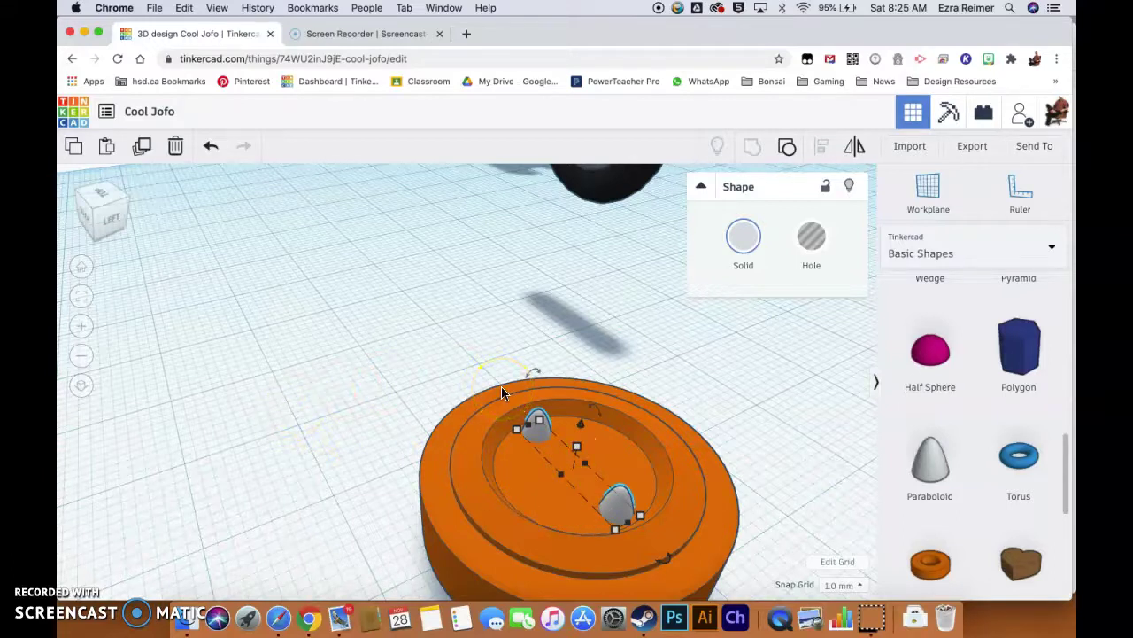
Select the hub and lug nuts together for alignment, then clear the selection.
drag(423, 381, 655, 517)
click(823, 147)
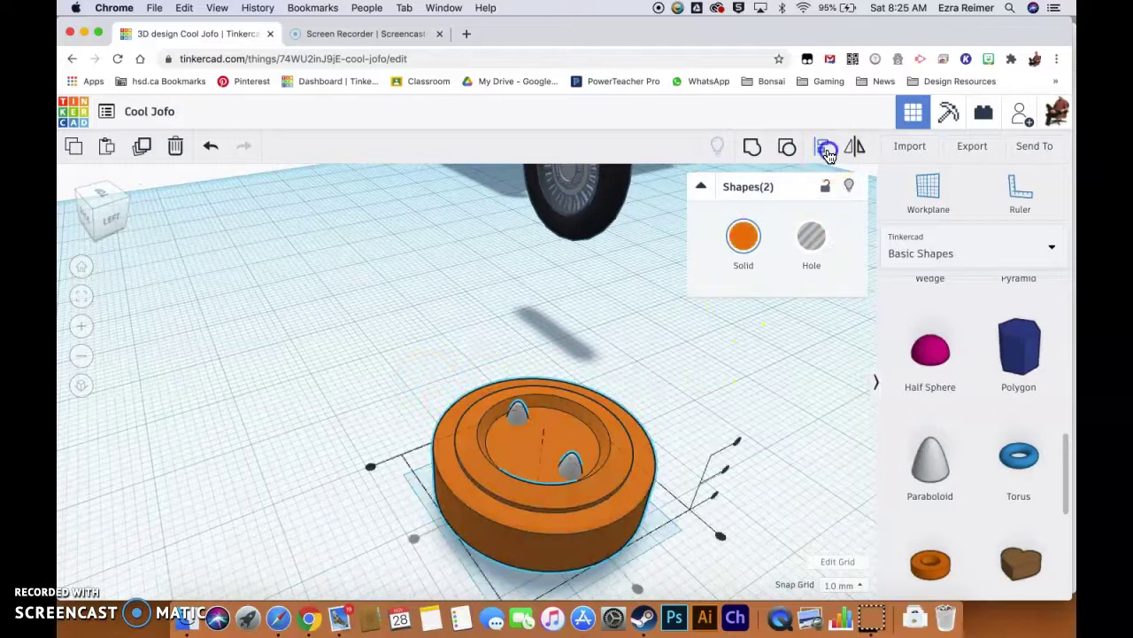
scroll(620, 545, down, 2)
scroll(619, 554, up, 2)
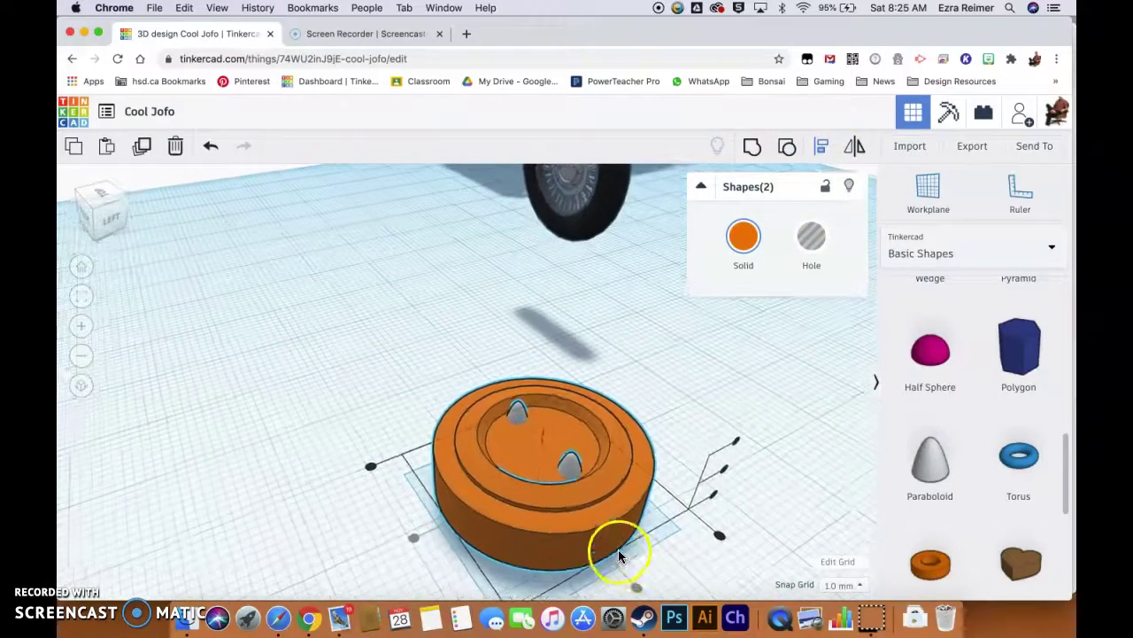
scroll(614, 558, down, 3)
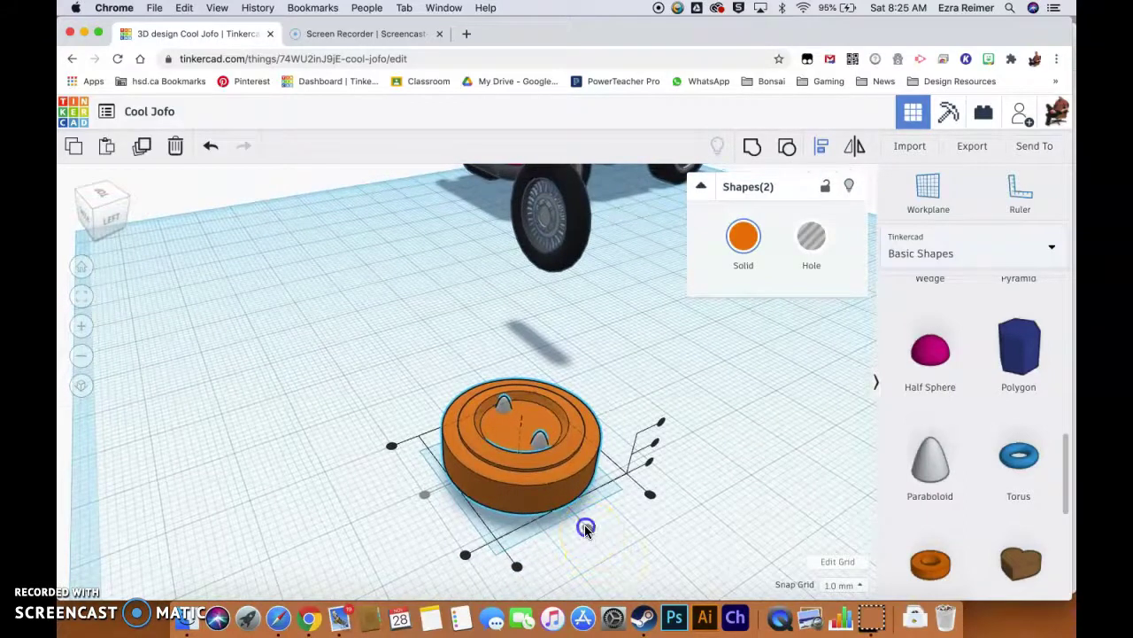
click(587, 528)
Centre the lug-nut pair on the hub with the middle Align handles, then view from above.
drag(595, 342, 416, 507)
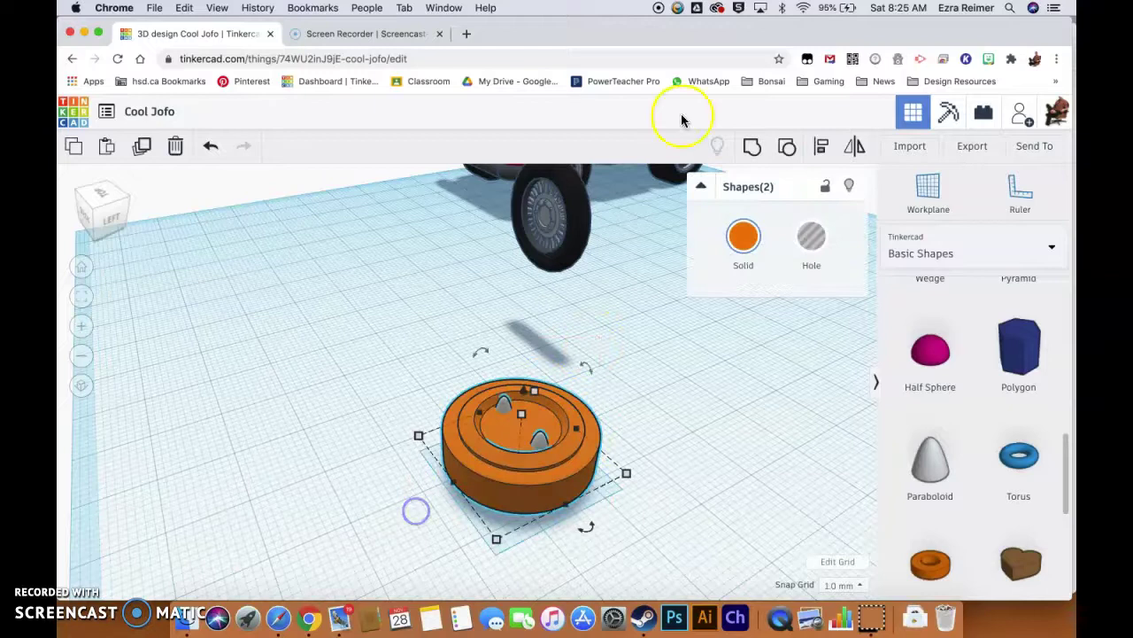
click(814, 150)
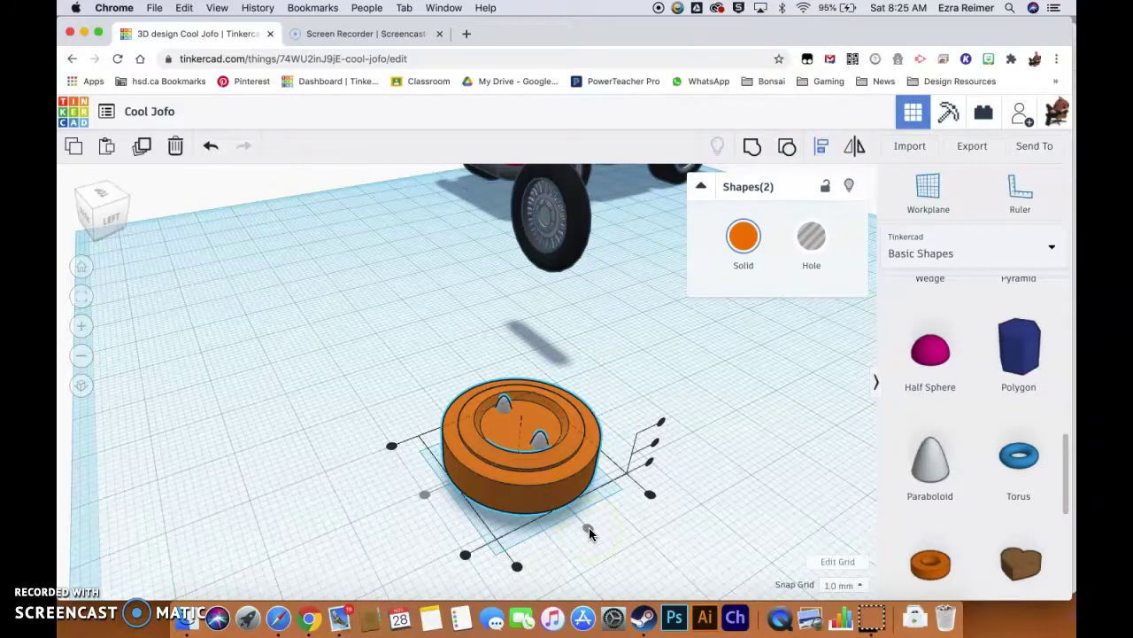
click(392, 483)
click(412, 504)
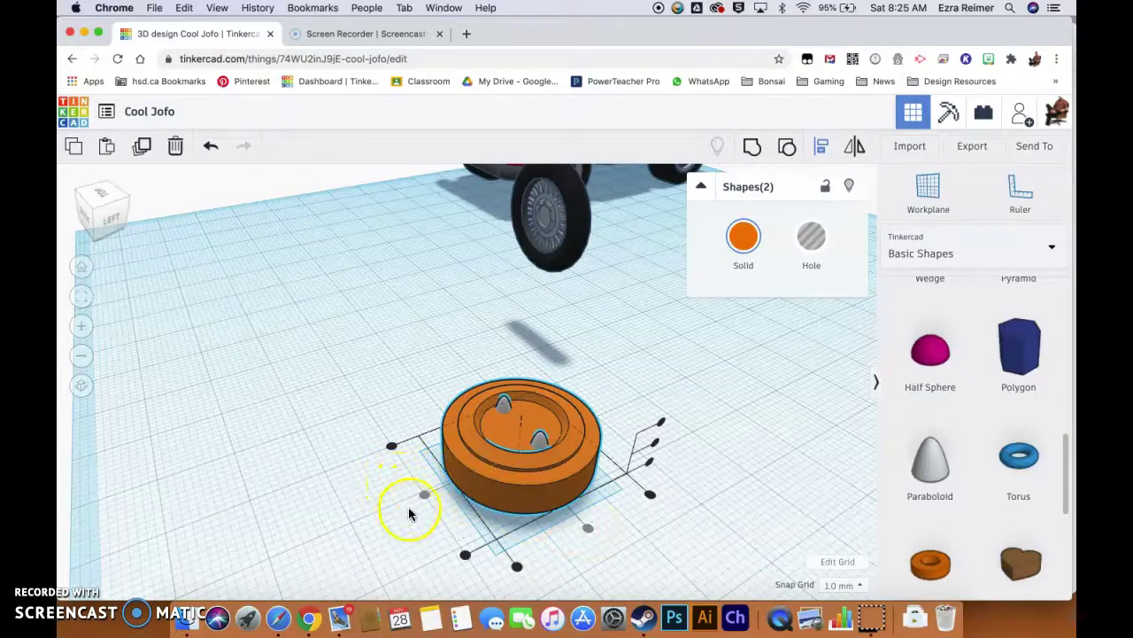
click(532, 431)
click(455, 372)
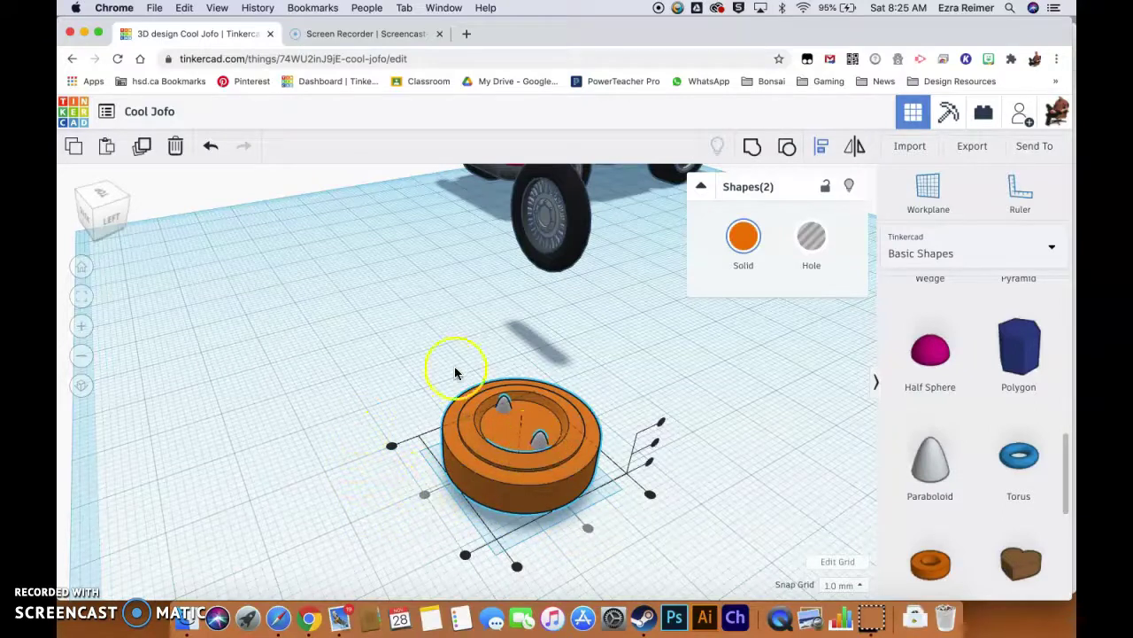
click(655, 446)
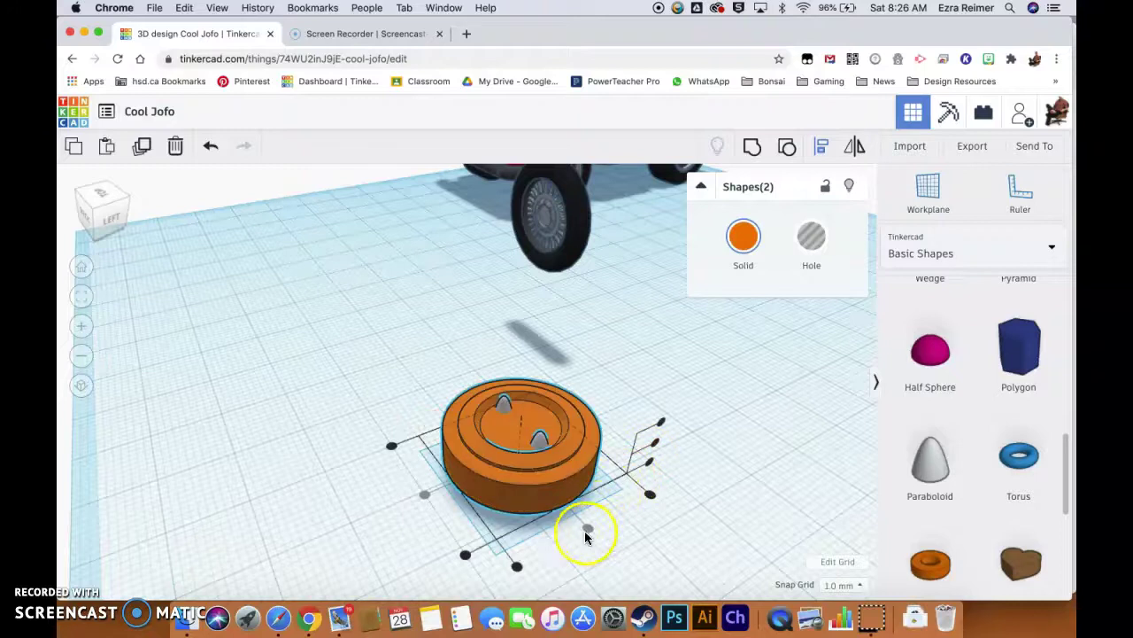
click(637, 358)
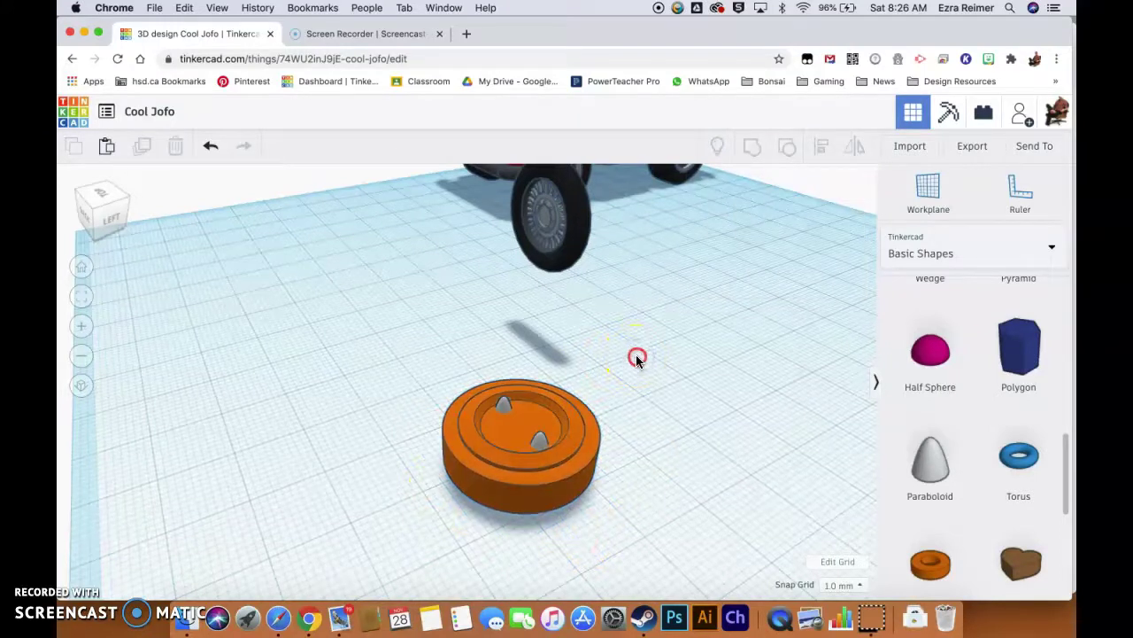
right_drag(636, 354, 559, 400)
scroll(561, 400, up, 3)
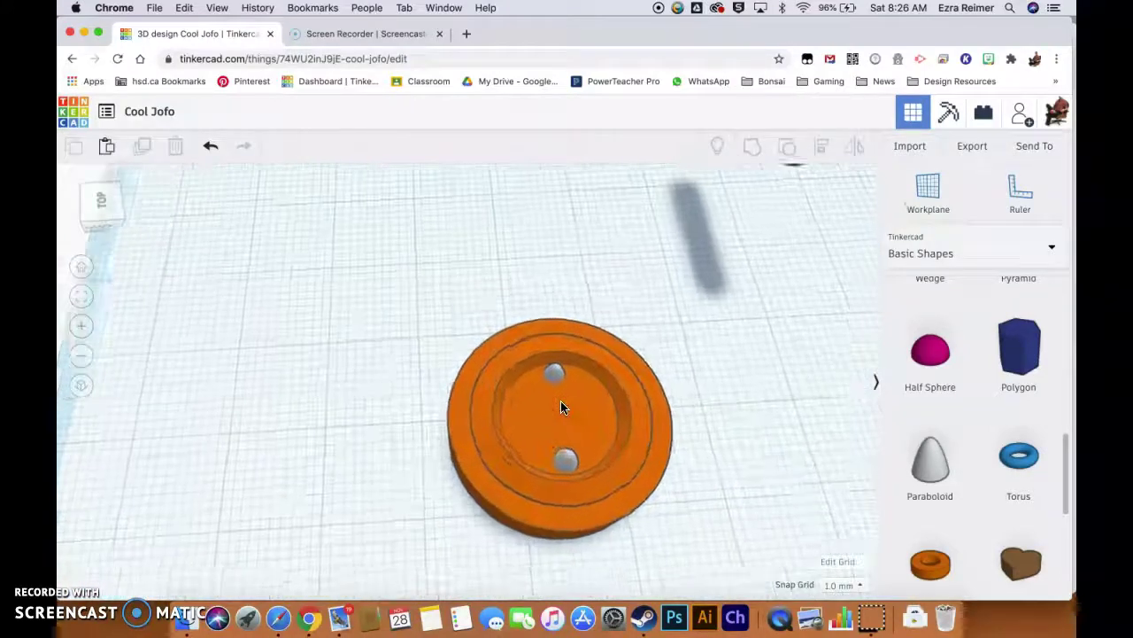
Duplicate the lug-nut pair and rotate the copy 45° around the hub centre.
click(579, 374)
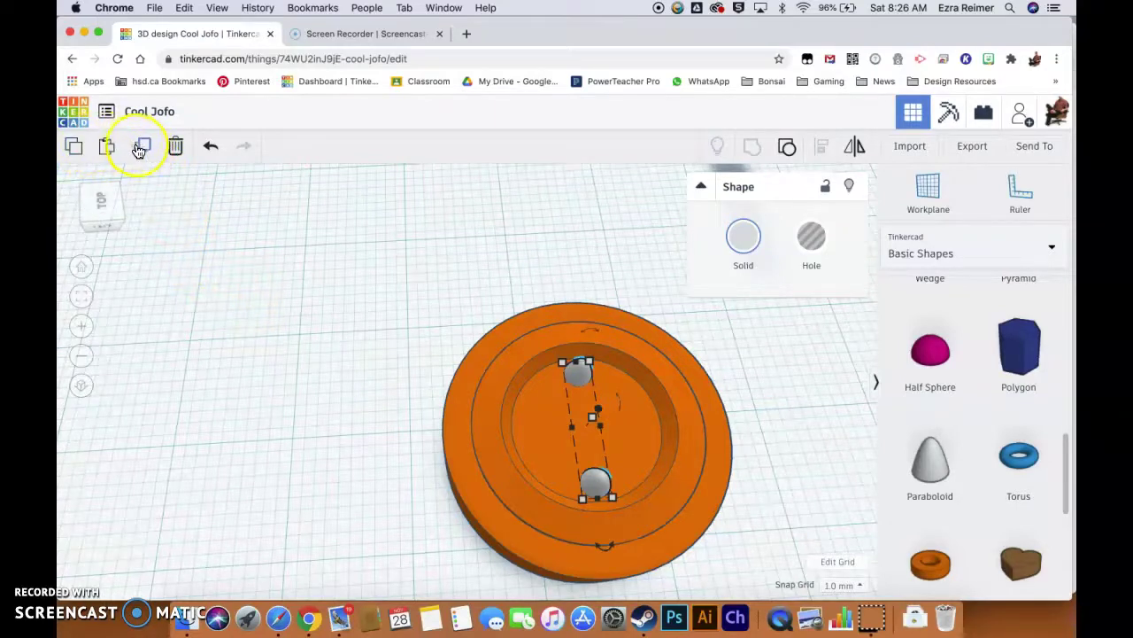
click(139, 152)
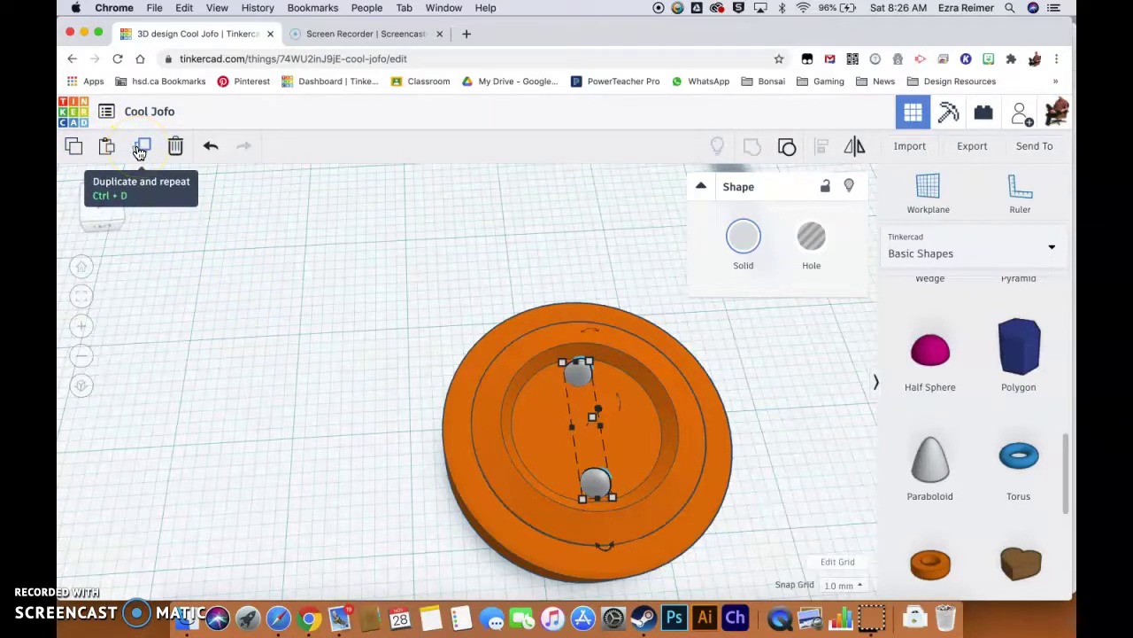
click(142, 148)
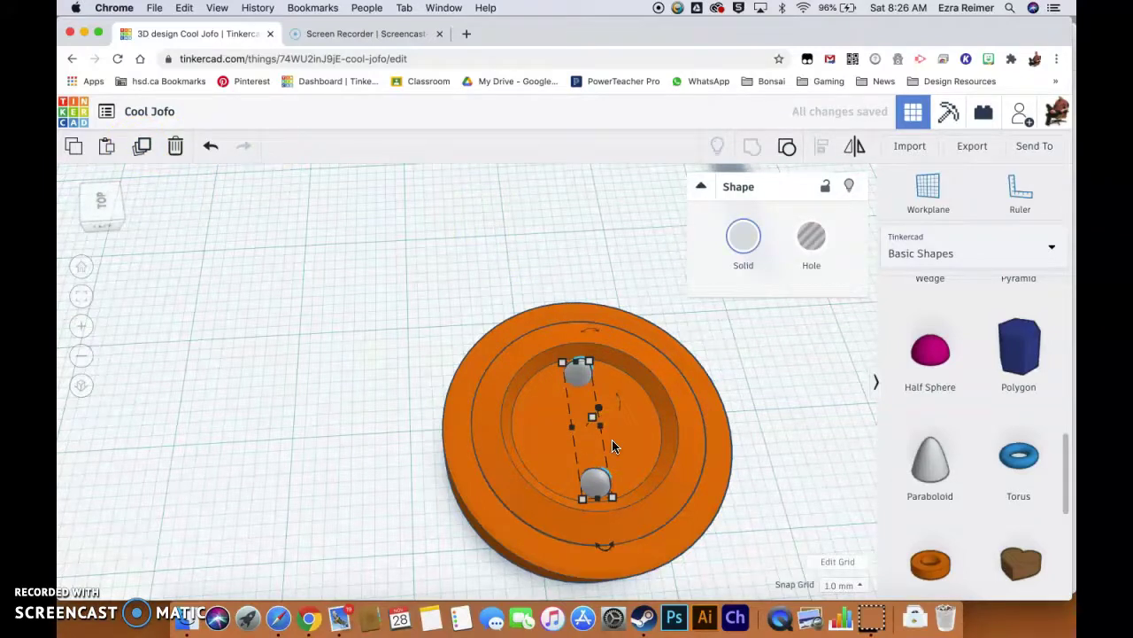
drag(612, 439, 590, 395)
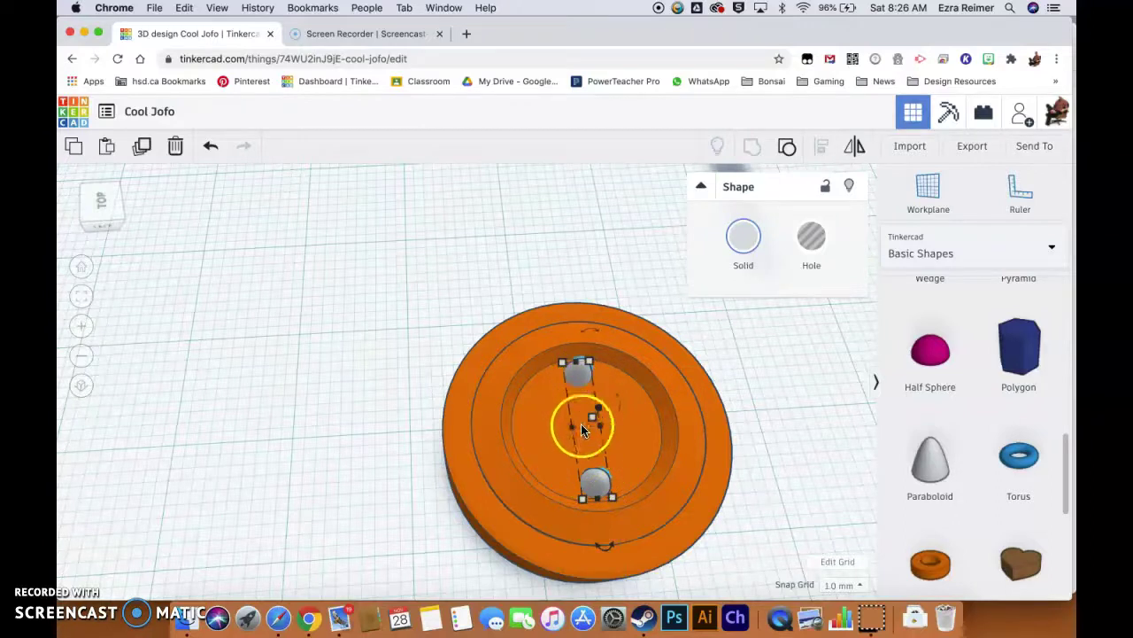
drag(605, 545, 687, 501)
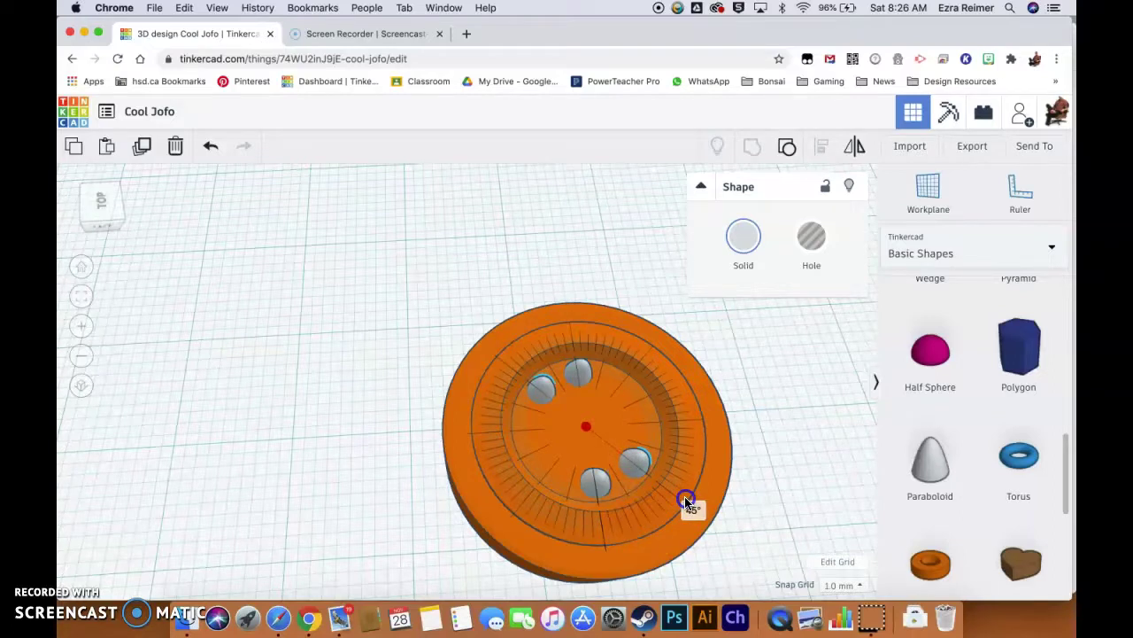
drag(687, 501, 690, 503)
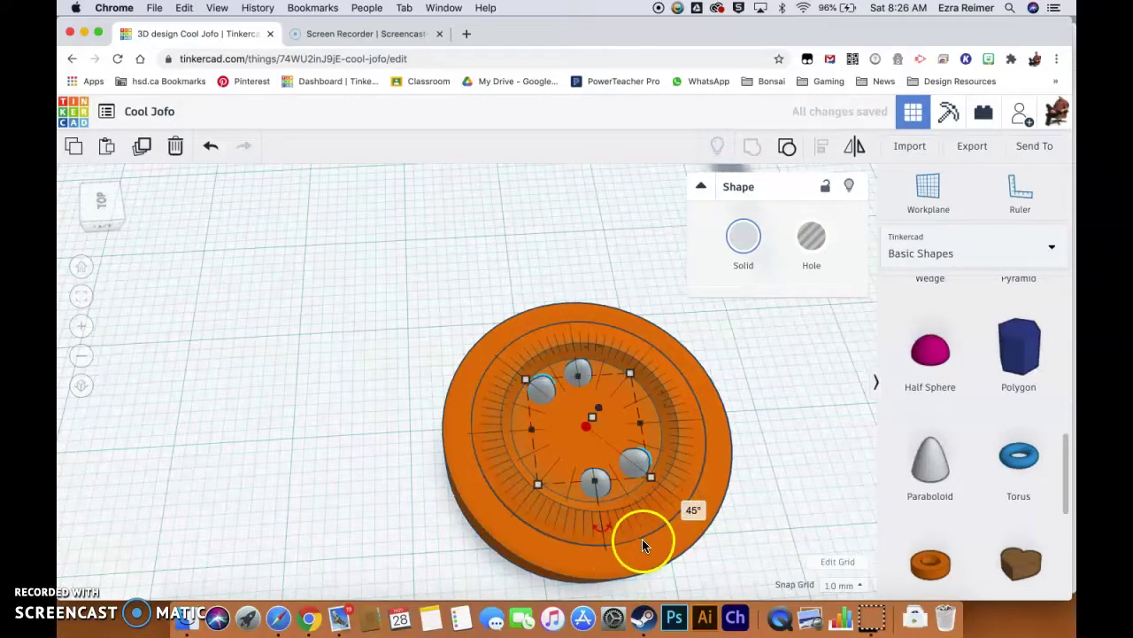
right_drag(642, 538, 687, 502)
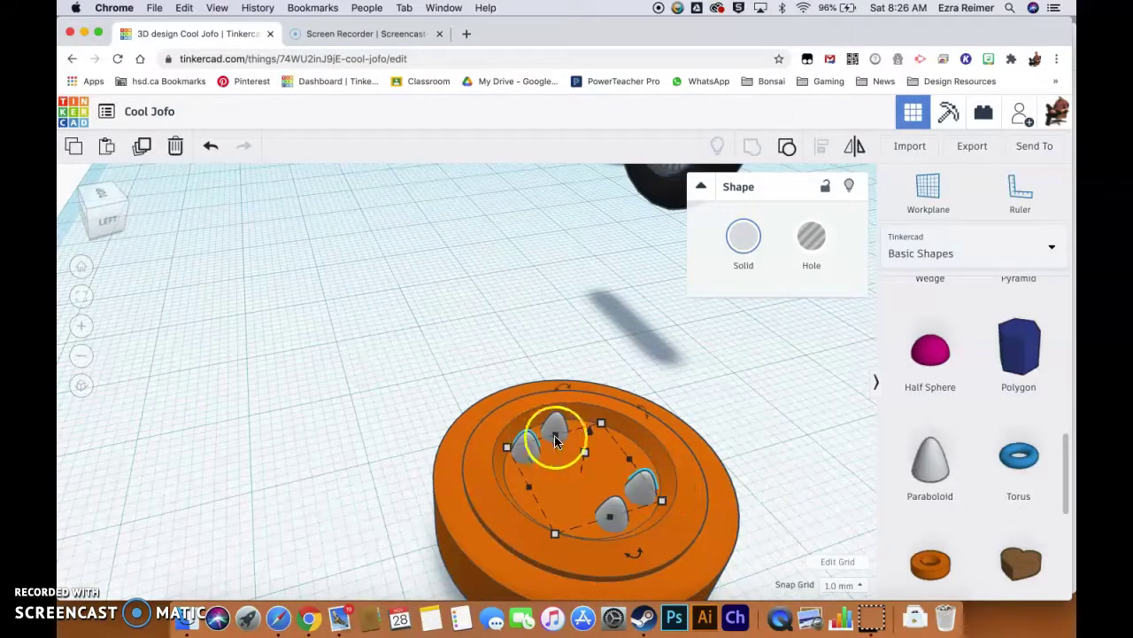
Repeat Duplicate twice more to complete a ring of eight lug nuts.
click(635, 469)
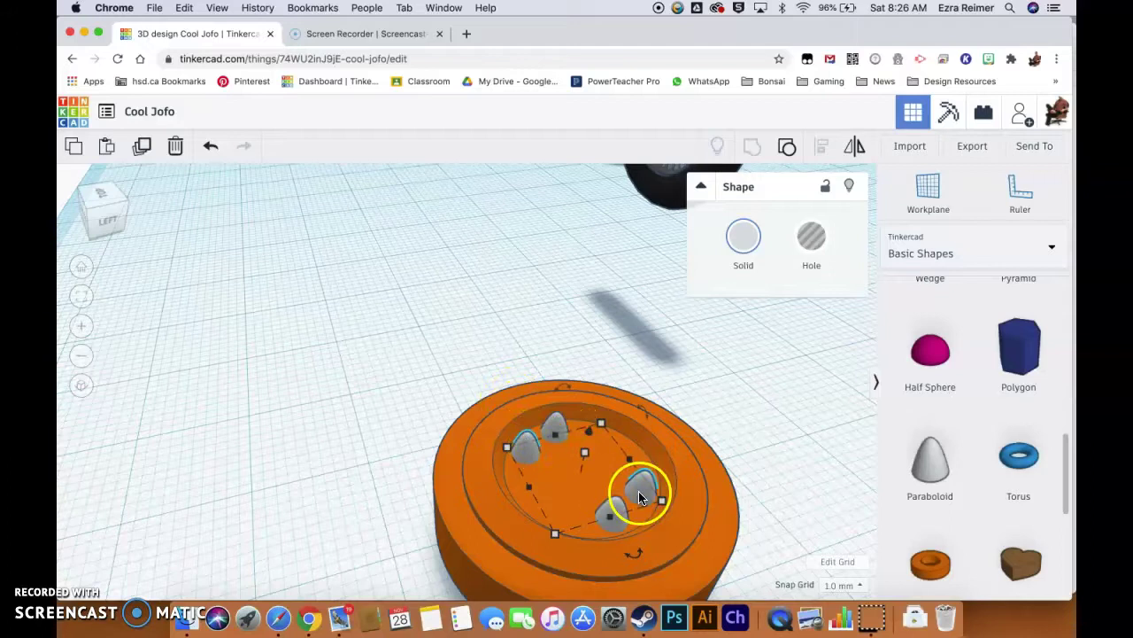
drag(631, 512, 576, 451)
click(142, 150)
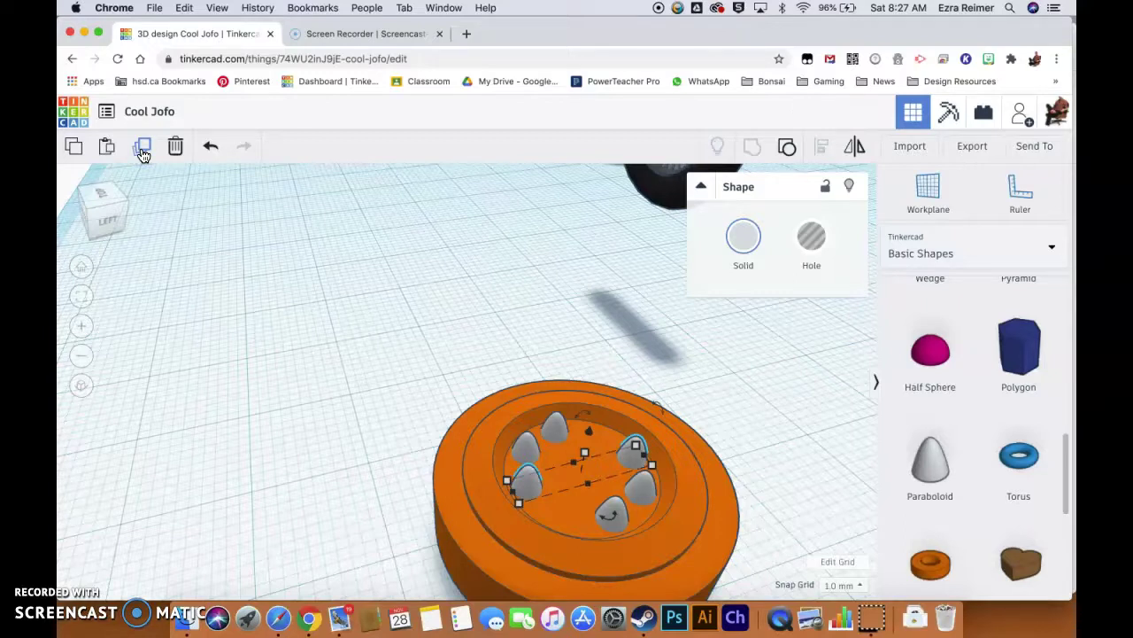
click(142, 148)
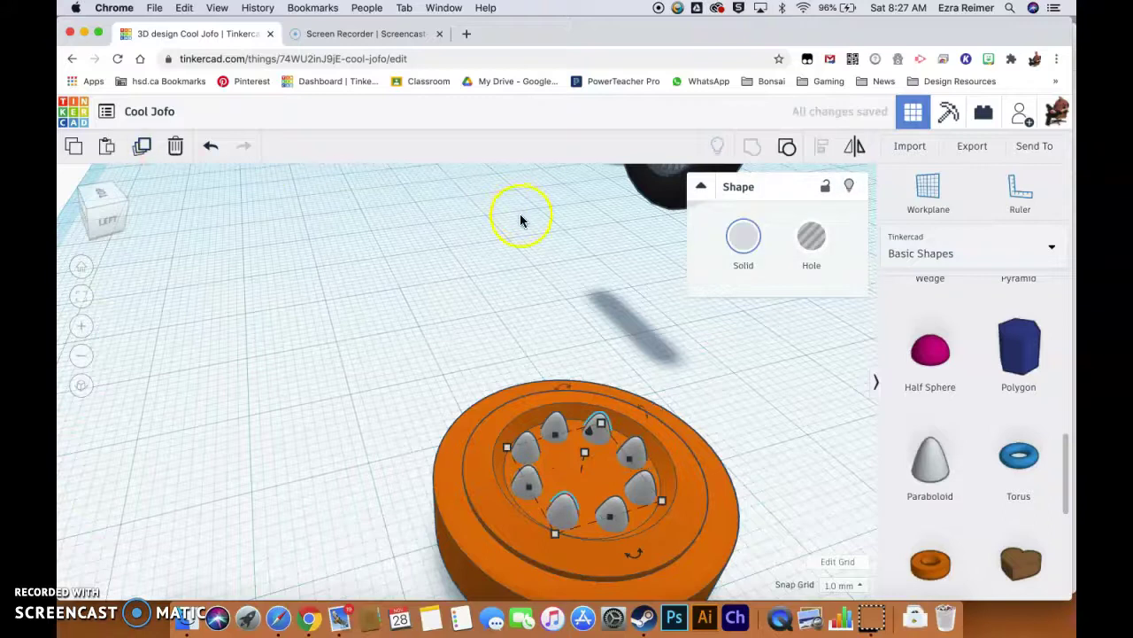
Check the ring from above and start selecting the lug-nut groups.
right_drag(526, 281, 588, 299)
click(556, 394)
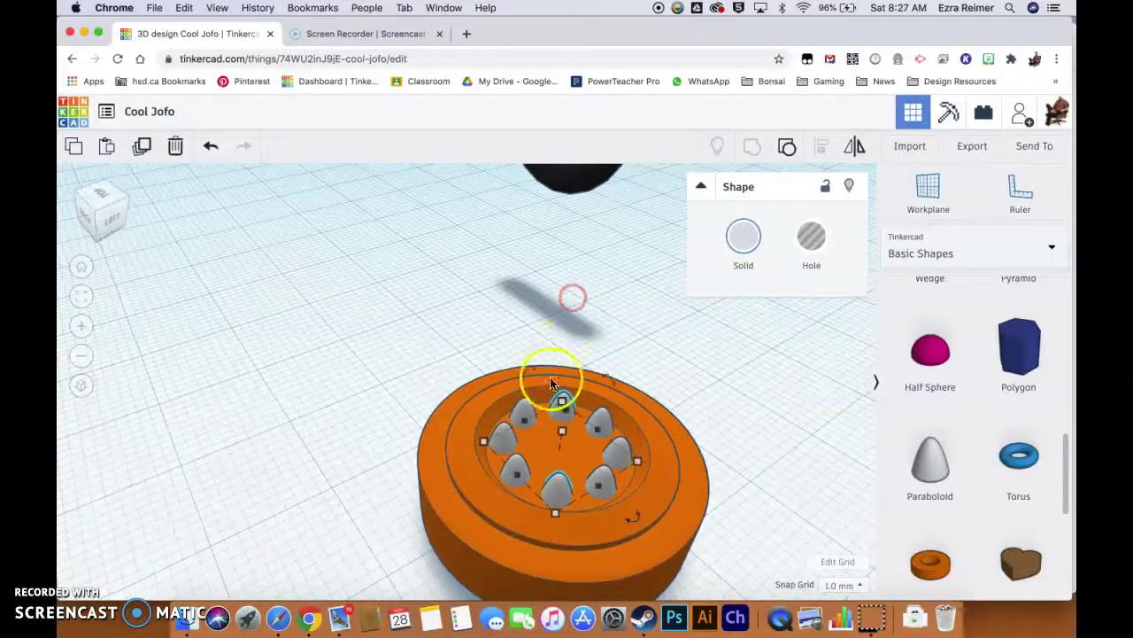
shift+click(529, 409)
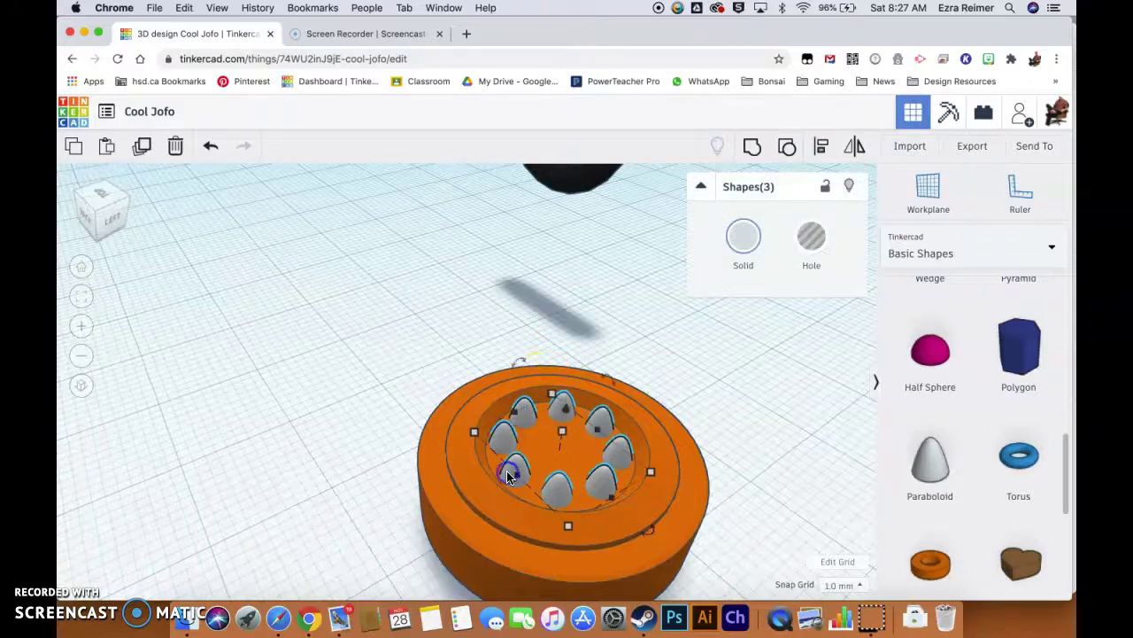
Lower all eight lug nuts' elevation from 2.00 to 1.00 and inspect the hub.
shift+click(569, 416)
drag(569, 416, 562, 440)
right_drag(539, 522, 489, 575)
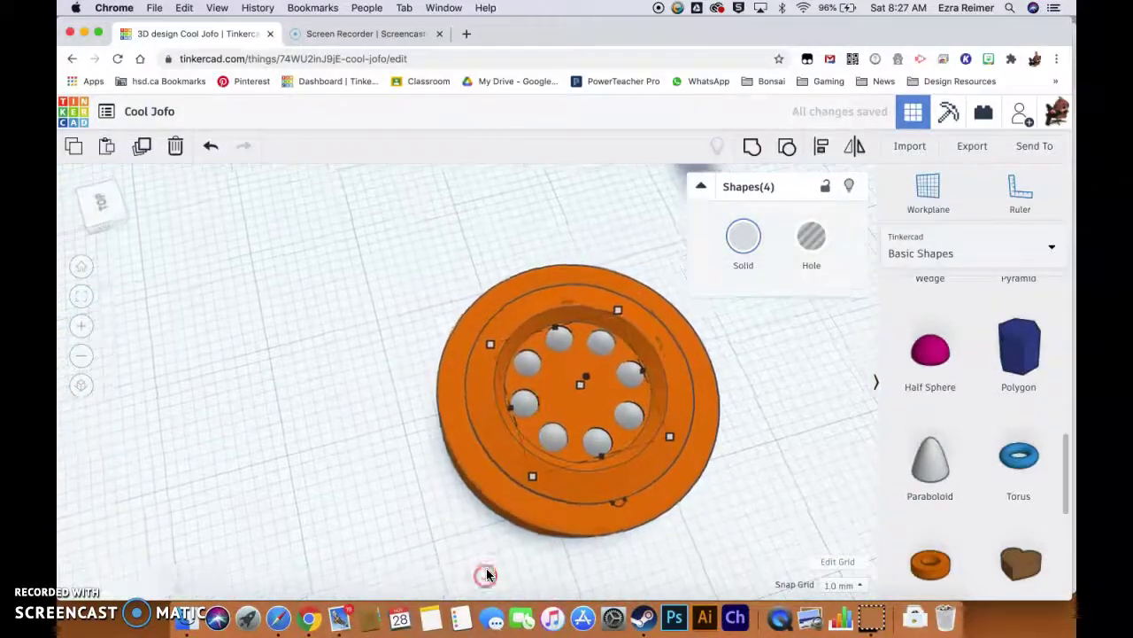
scroll(581, 505, down, 3)
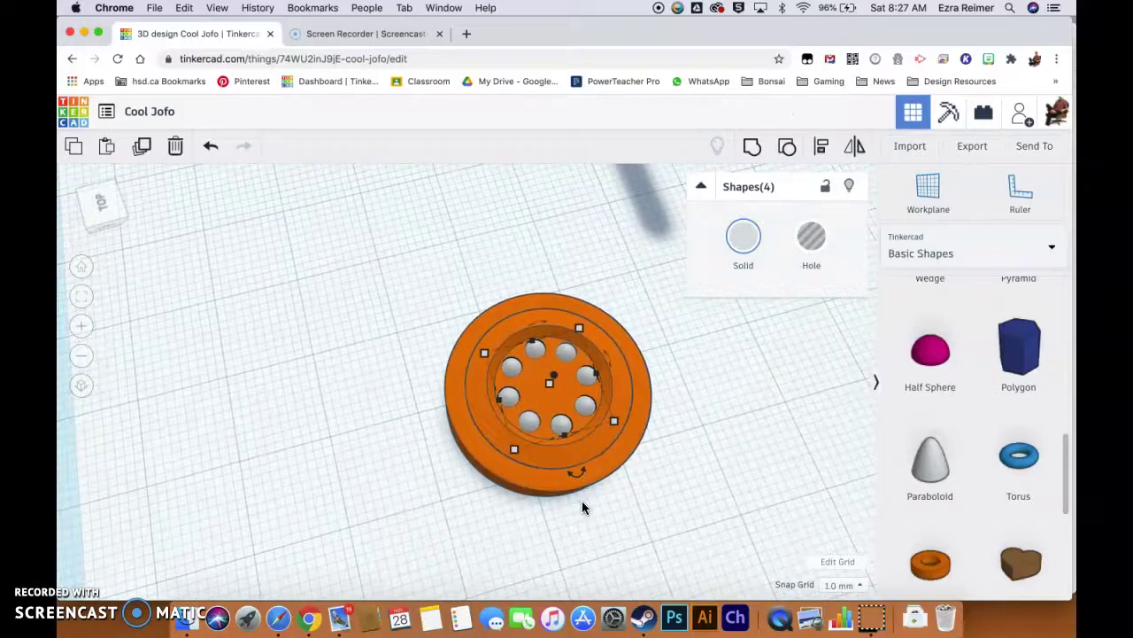
right_drag(582, 507, 597, 462)
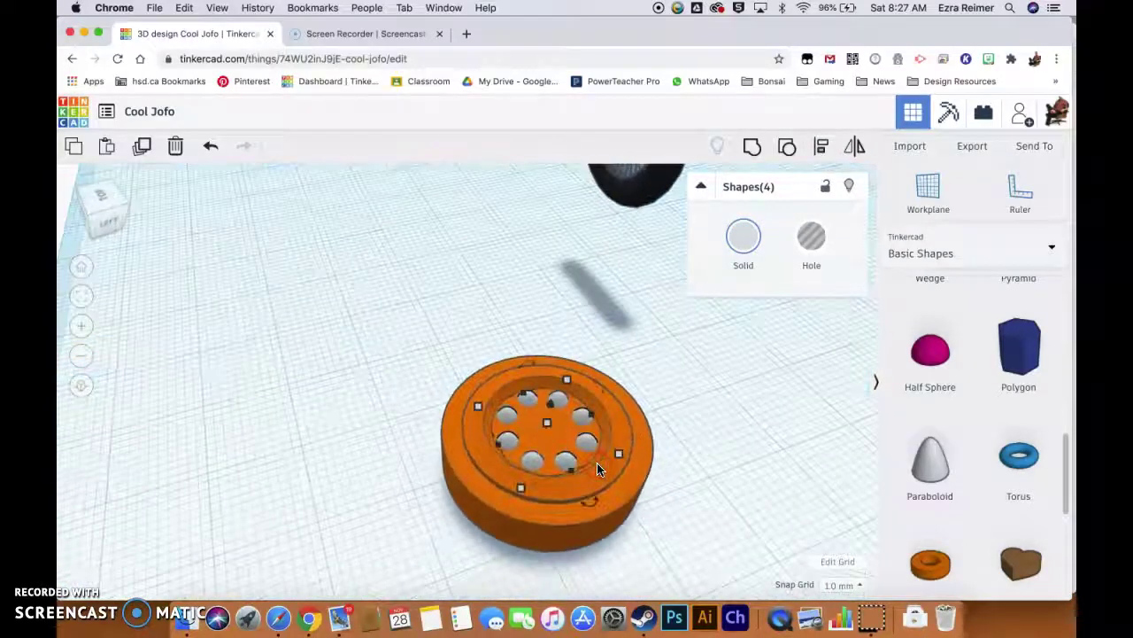
mouse_move(690, 453)
right_down()
mouse_move(640, 457)
mouse_move(647, 425)
mouse_move(608, 499)
mouse_move(615, 506)
mouse_move(630, 480)
mouse_move(671, 463)
right_up()
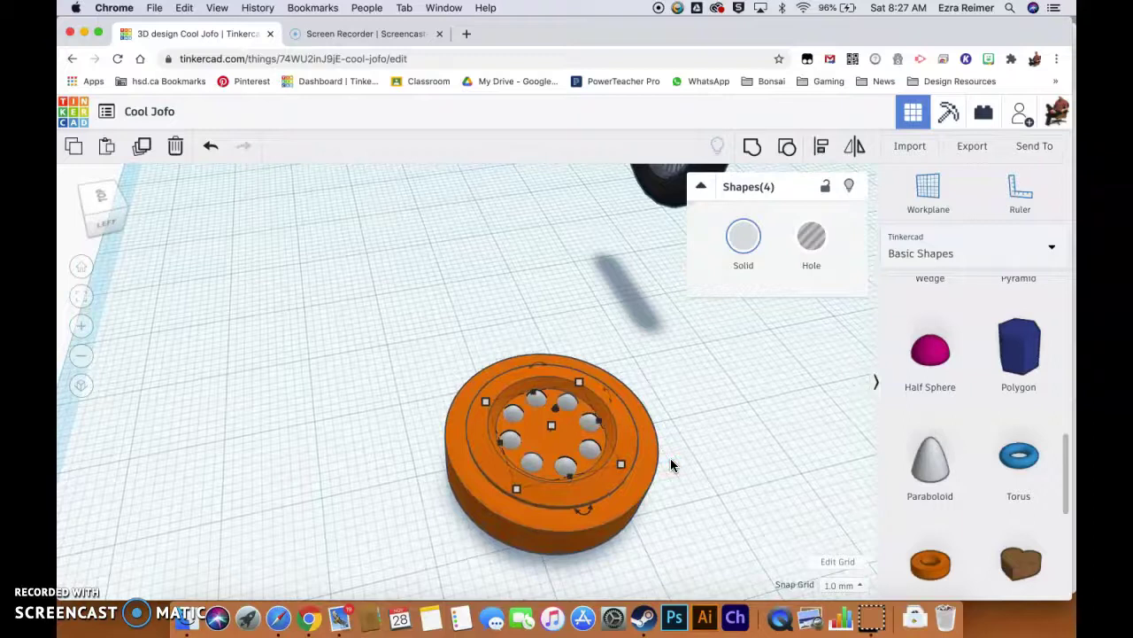